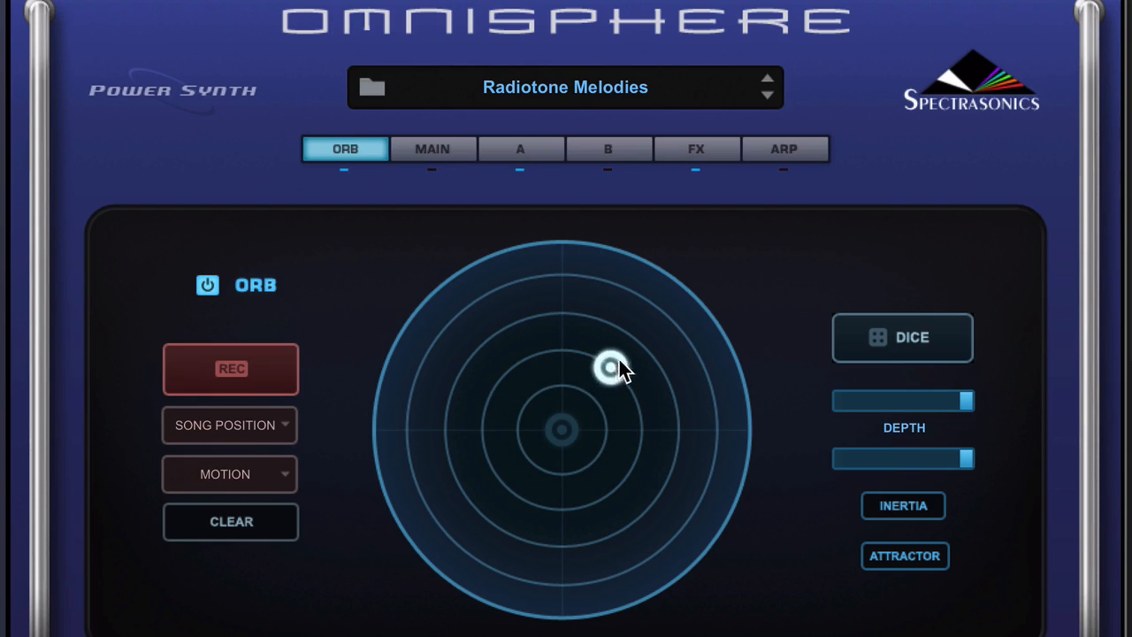
Move the Orb from the outer edge back to the centre and then toward the top of the circle.
left_click_drag(634, 338, 814, 480)
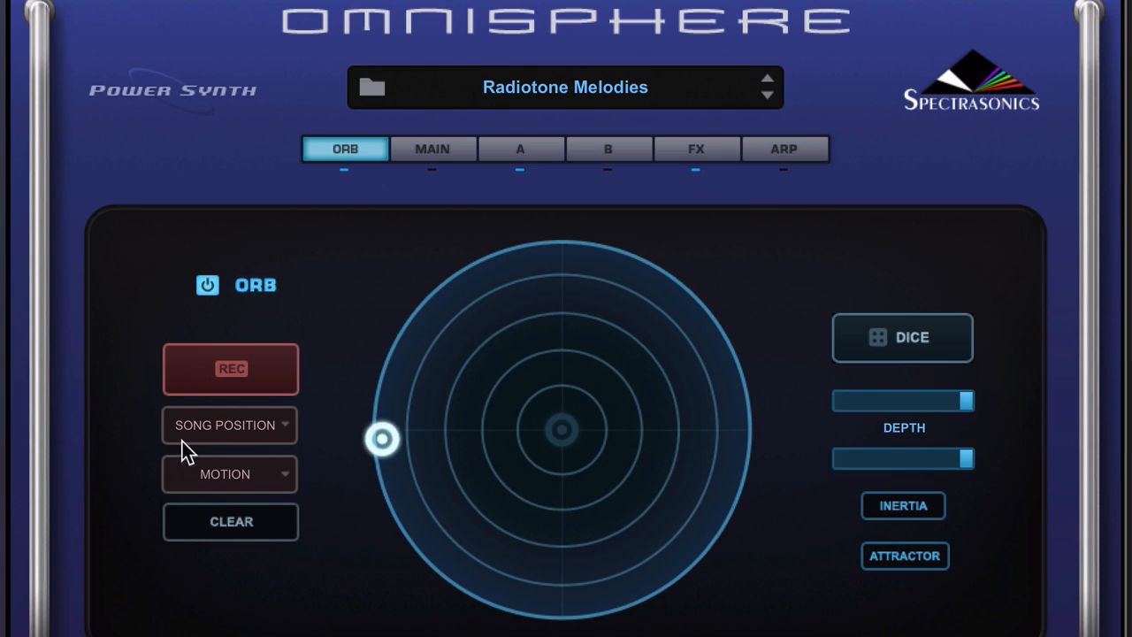
left_click_drag(605, 265, 556, 443)
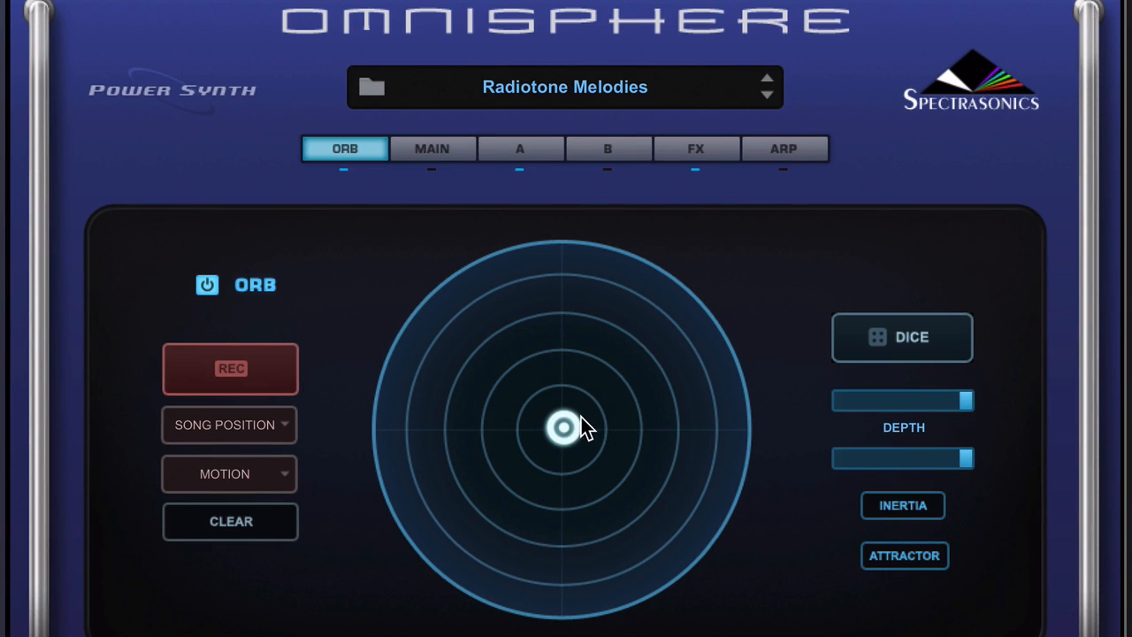
left_click_drag(594, 412, 533, 286)
Reduce the Orb depth to 0.450 and move the Orb around the outer ring.
mouse_move(964, 400)
left_mouse_down()
mouse_move(899, 409)
mouse_move(924, 398)
mouse_move(965, 409)
left_mouse_up()
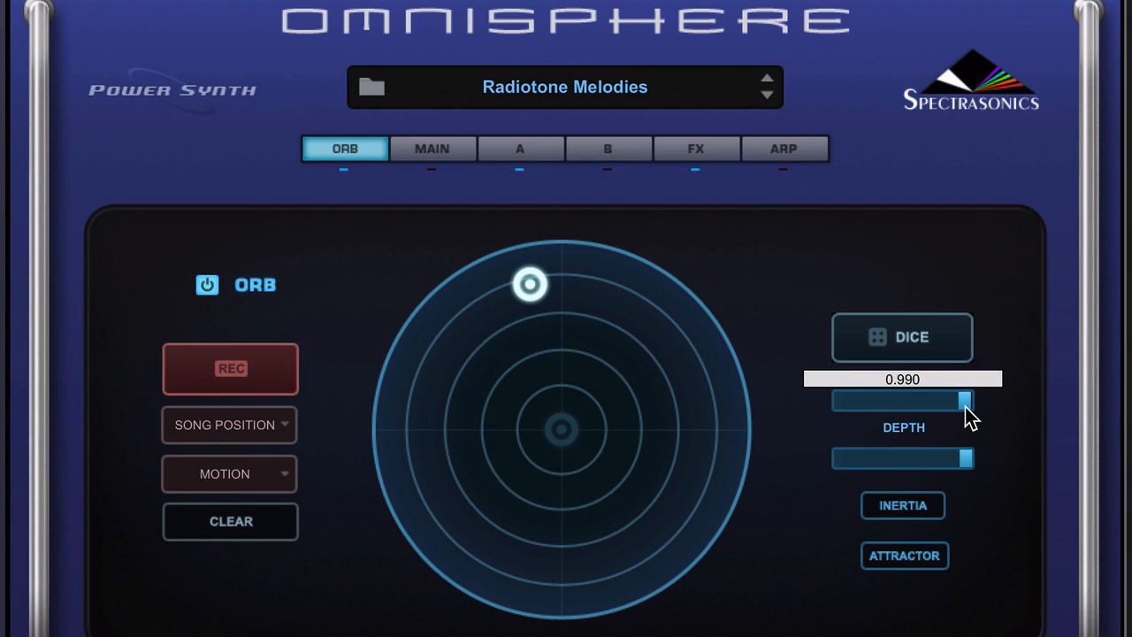
left_click_drag(530, 284, 485, 295)
left_click_drag(967, 408, 900, 401)
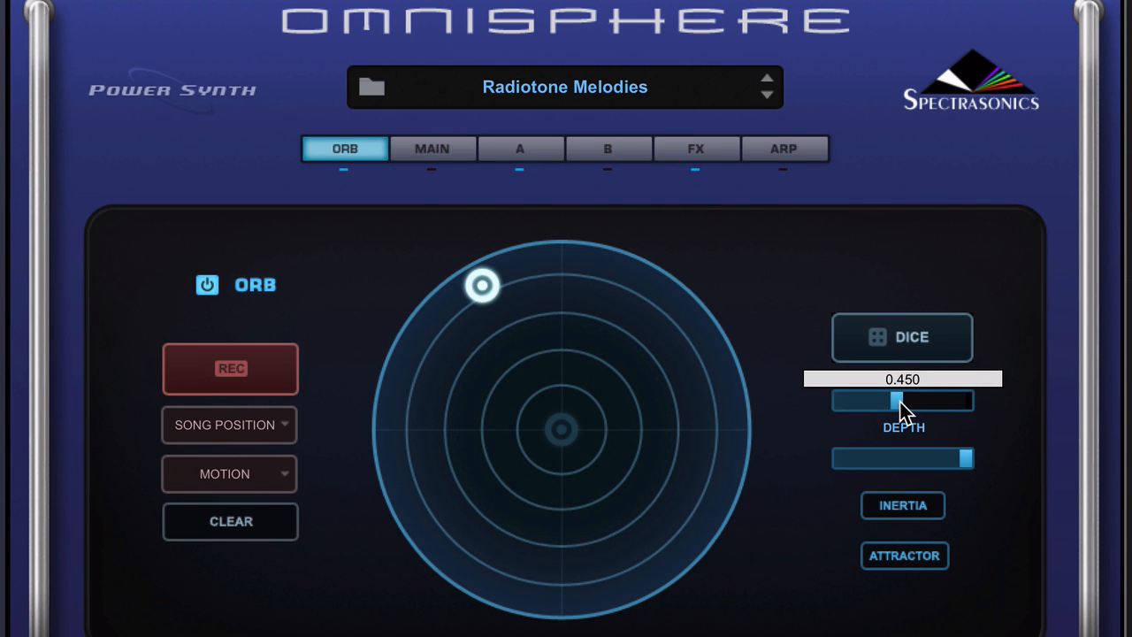
left_click_drag(483, 279, 669, 277)
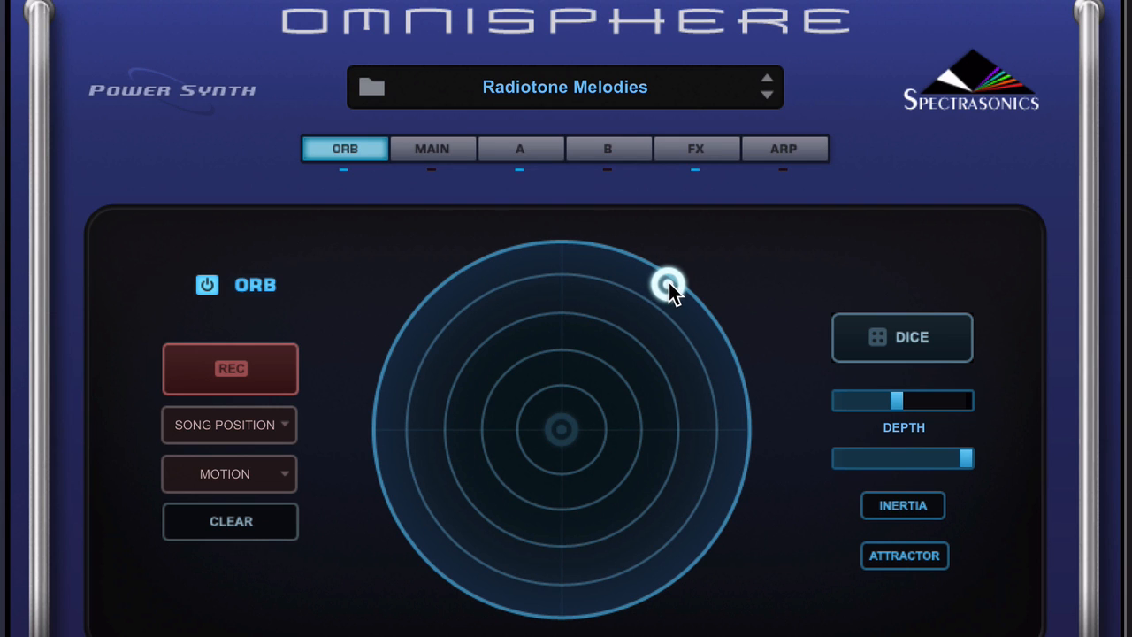
left_click_drag(669, 281, 738, 357)
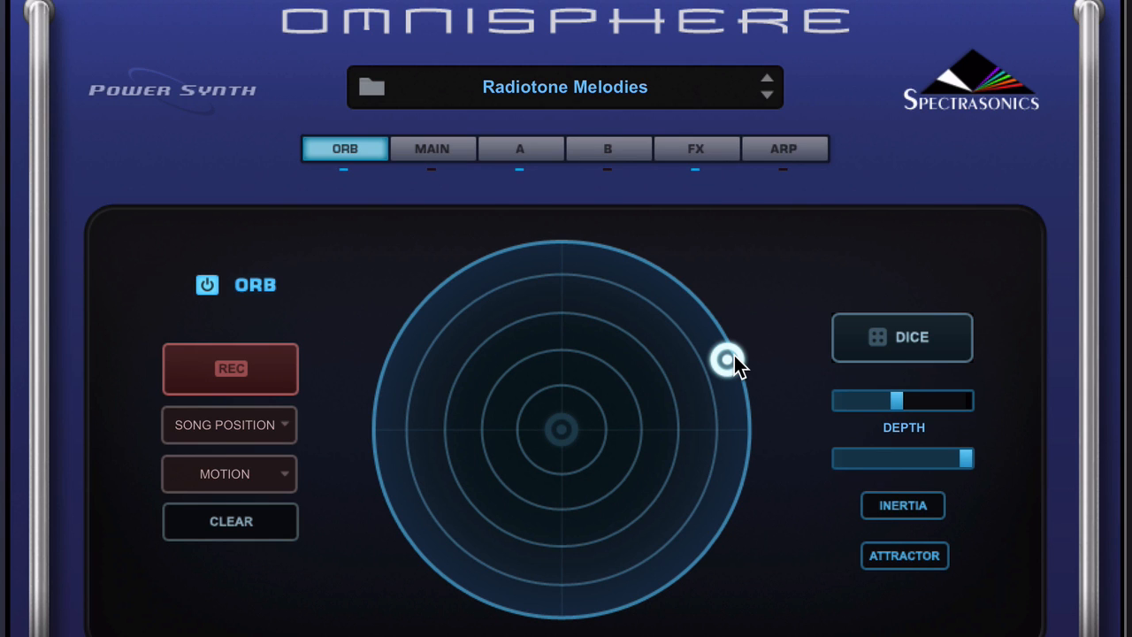
Enable Inertia and move the Orb while trying different inertia amounts.
left_click(910, 506)
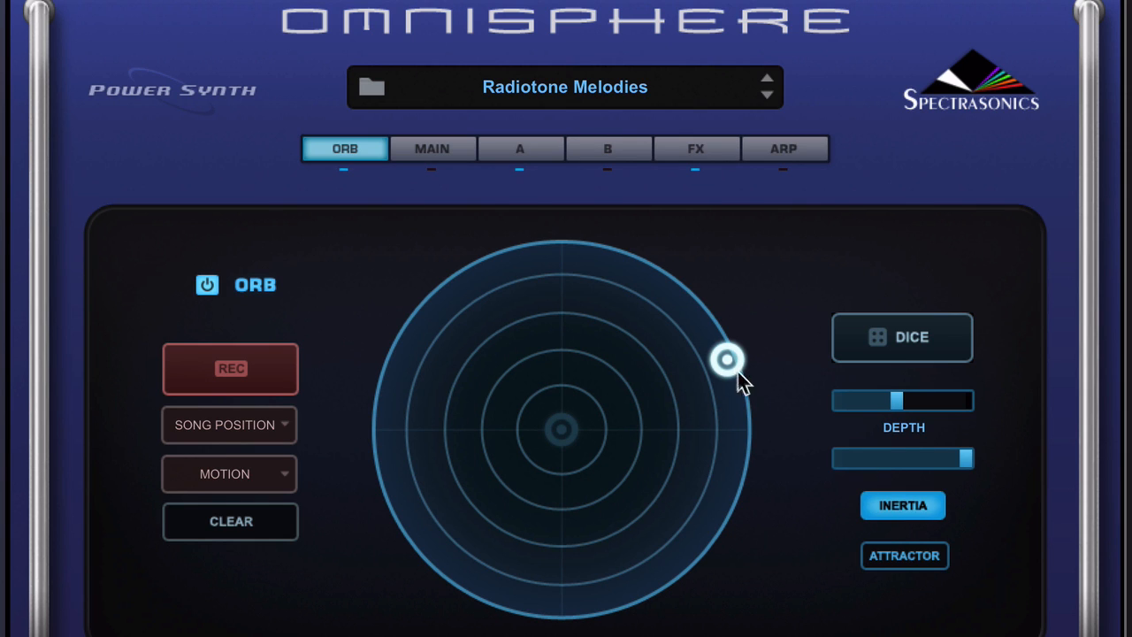
left_click_drag(740, 382, 687, 362)
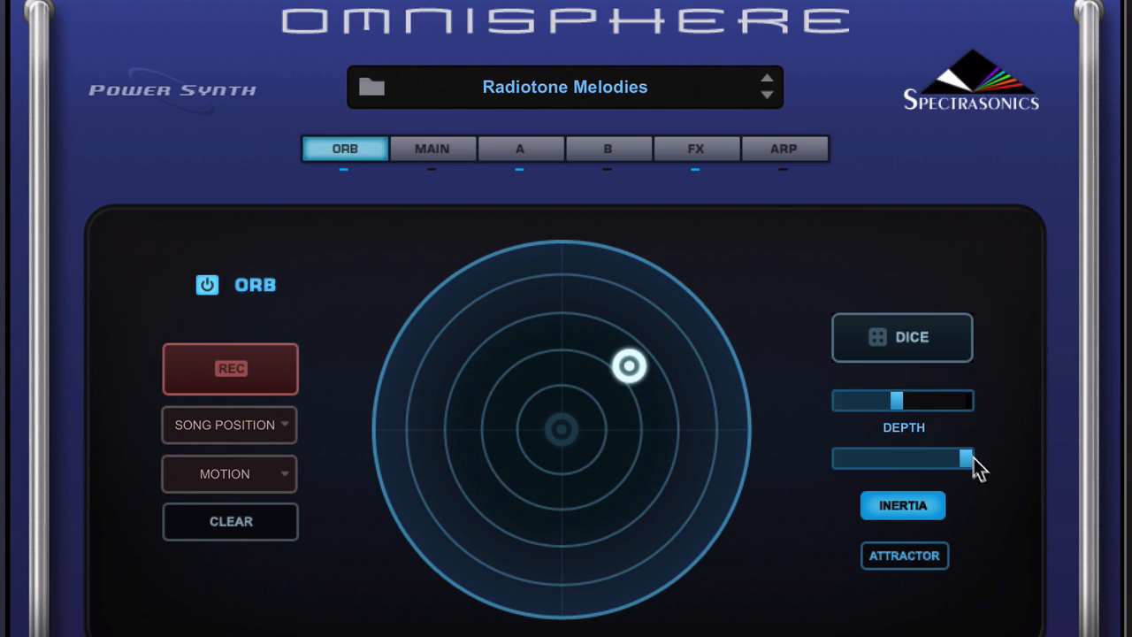
mouse_move(974, 459)
left_mouse_down()
mouse_move(899, 457)
mouse_move(958, 465)
left_mouse_up()
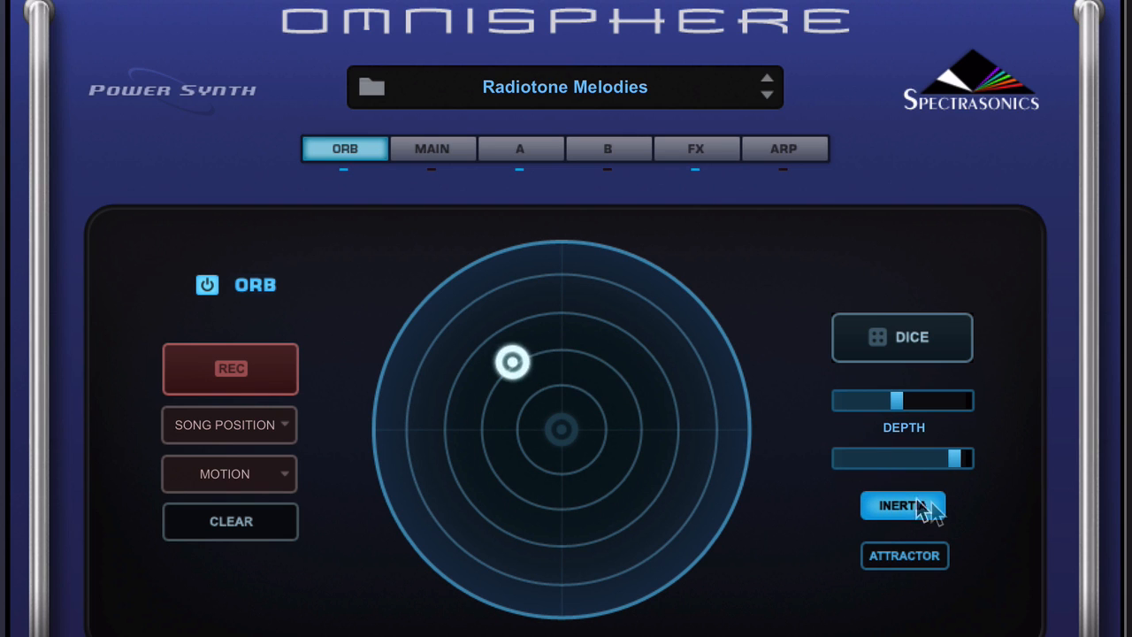
left_click_drag(959, 464, 1013, 470)
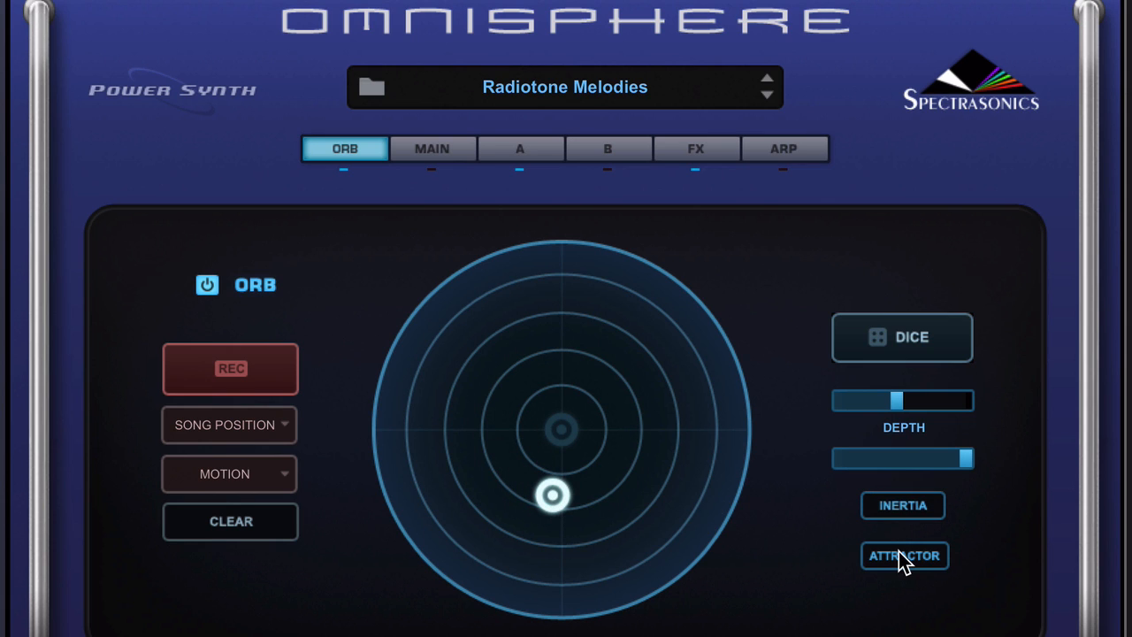
Enable Attractor and move the Orb away from the centre to hear it pulled back.
left_click(899, 554)
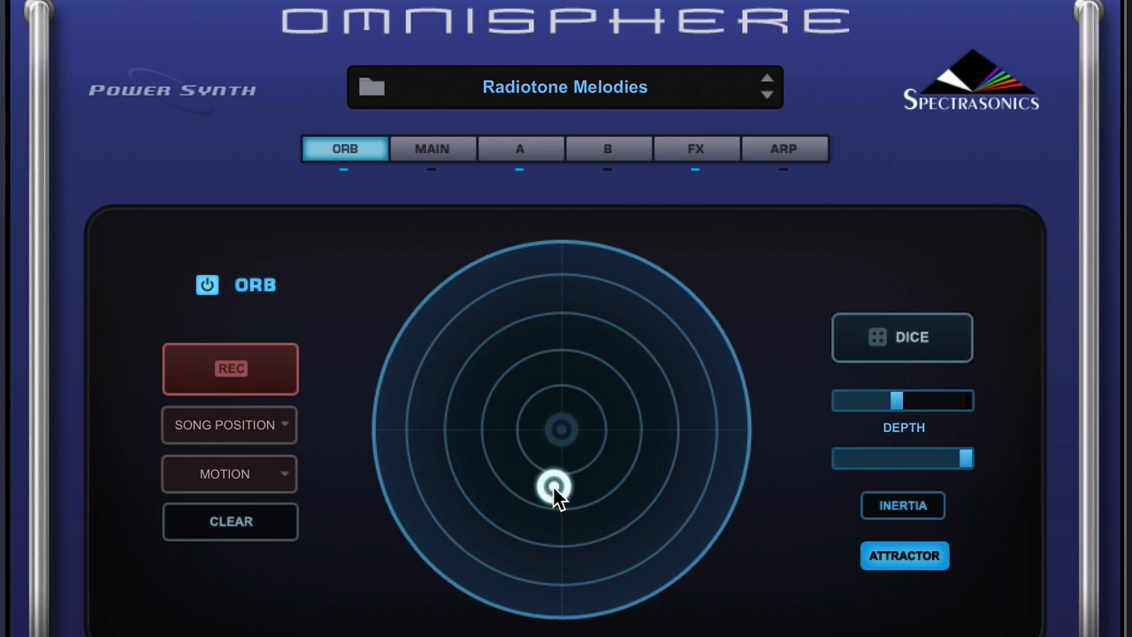
left_click_drag(555, 487, 669, 367)
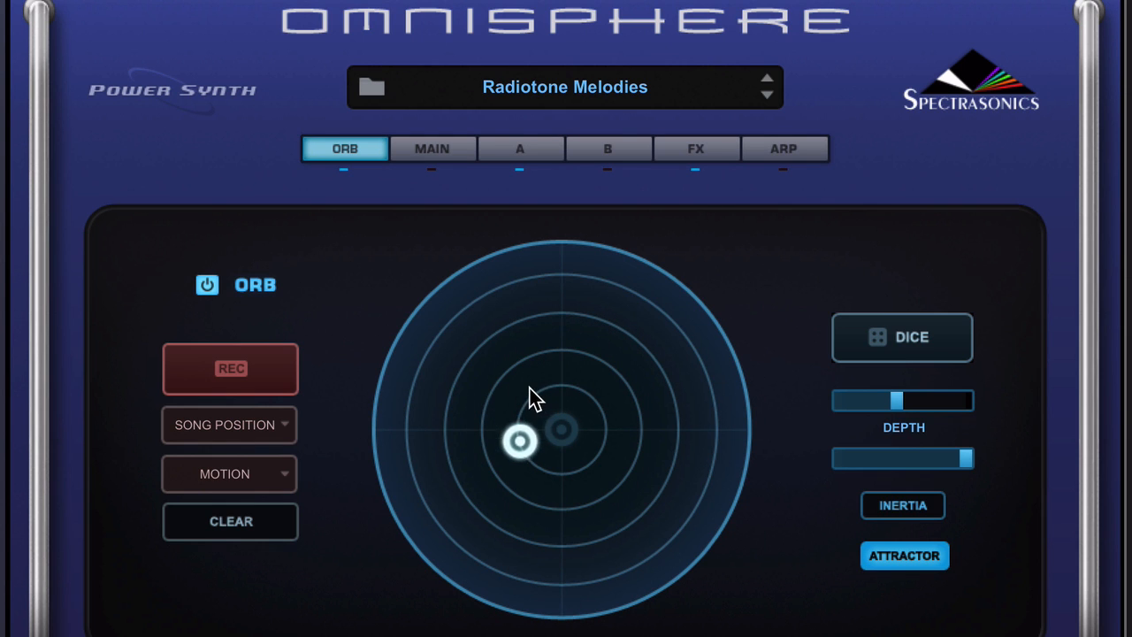
left_click_drag(544, 457, 571, 445)
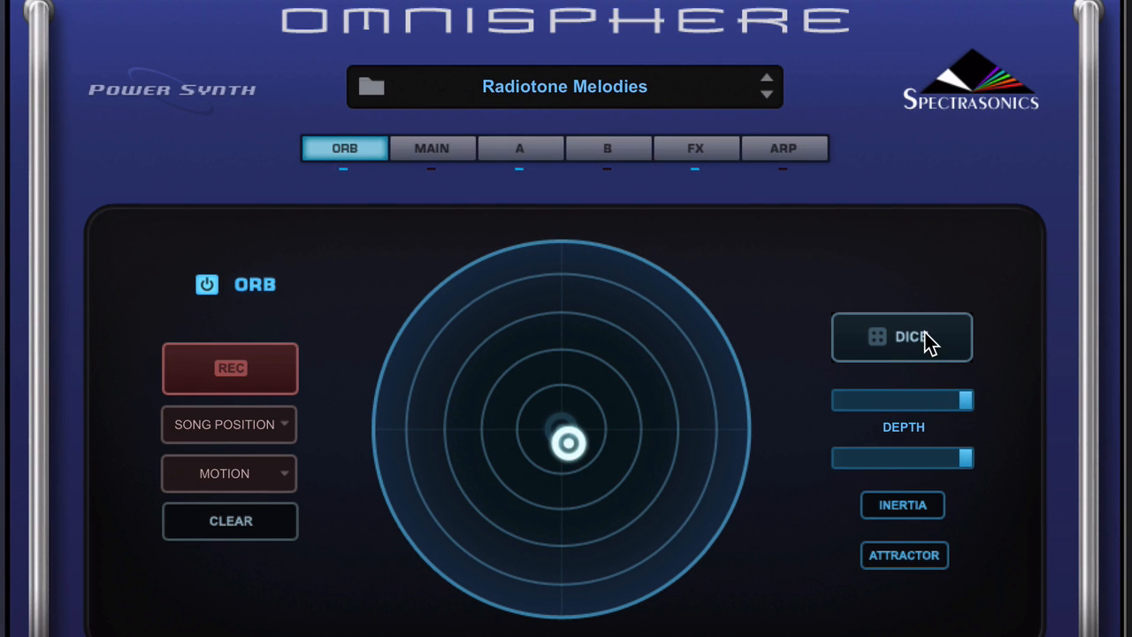
Move the Orb toward the upper-right edge of the circle several times.
left_click_drag(569, 440, 658, 285)
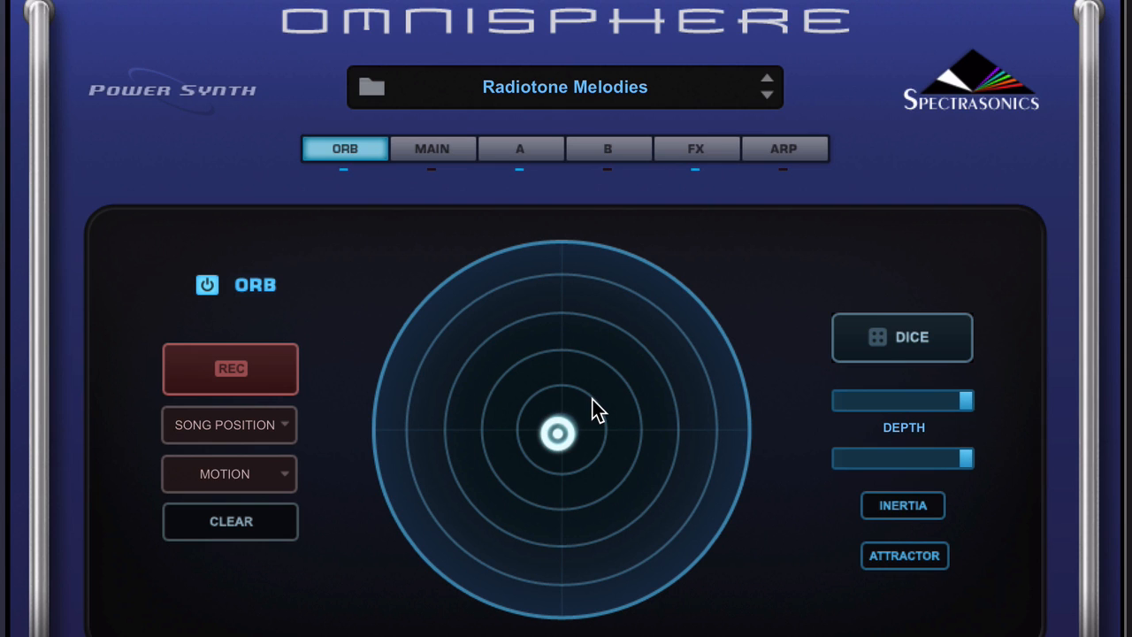
left_click_drag(563, 433, 650, 348)
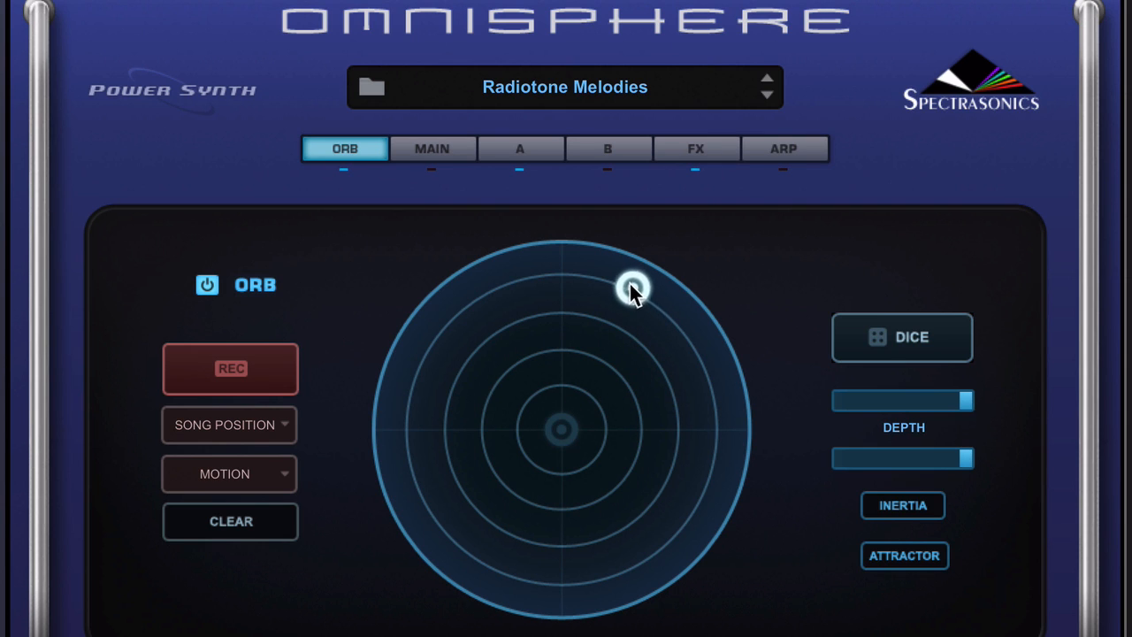
left_click_drag(627, 288, 737, 362)
left_click_drag(599, 373, 582, 407)
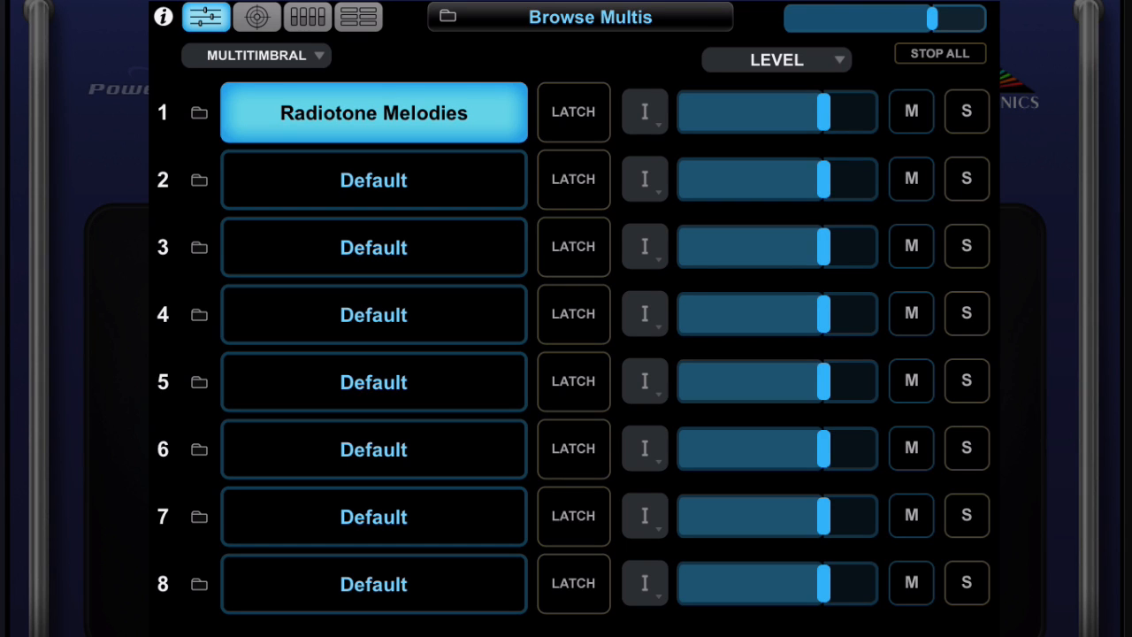
Browse the mixer, grid, Orb and part-control views of the remote app.
left_click(358, 17)
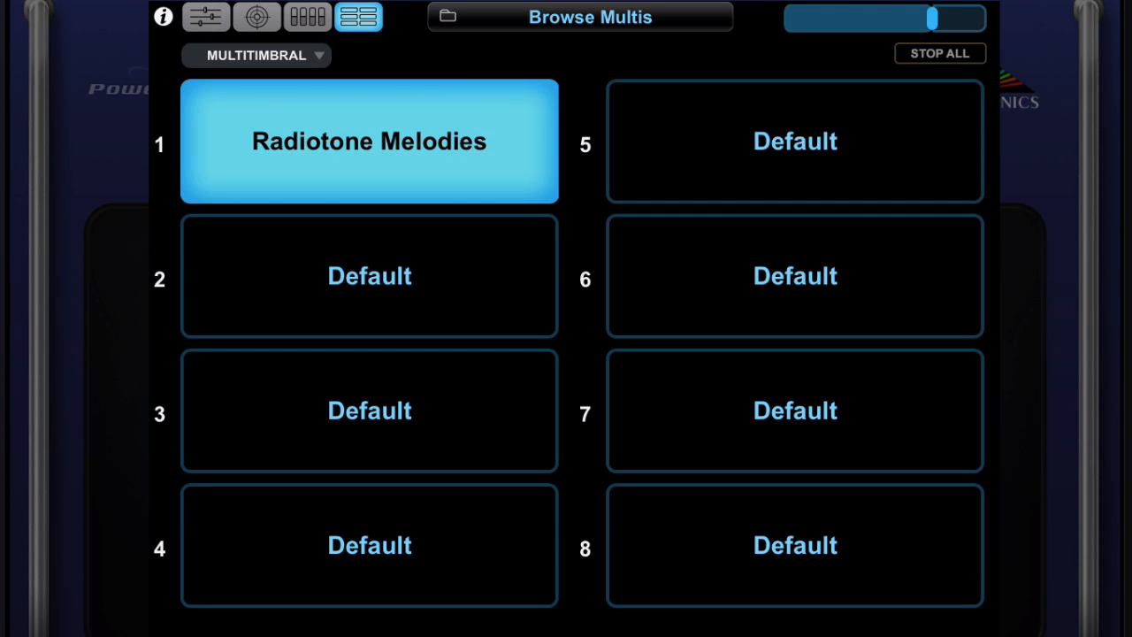
left_click(308, 17)
left_click(257, 16)
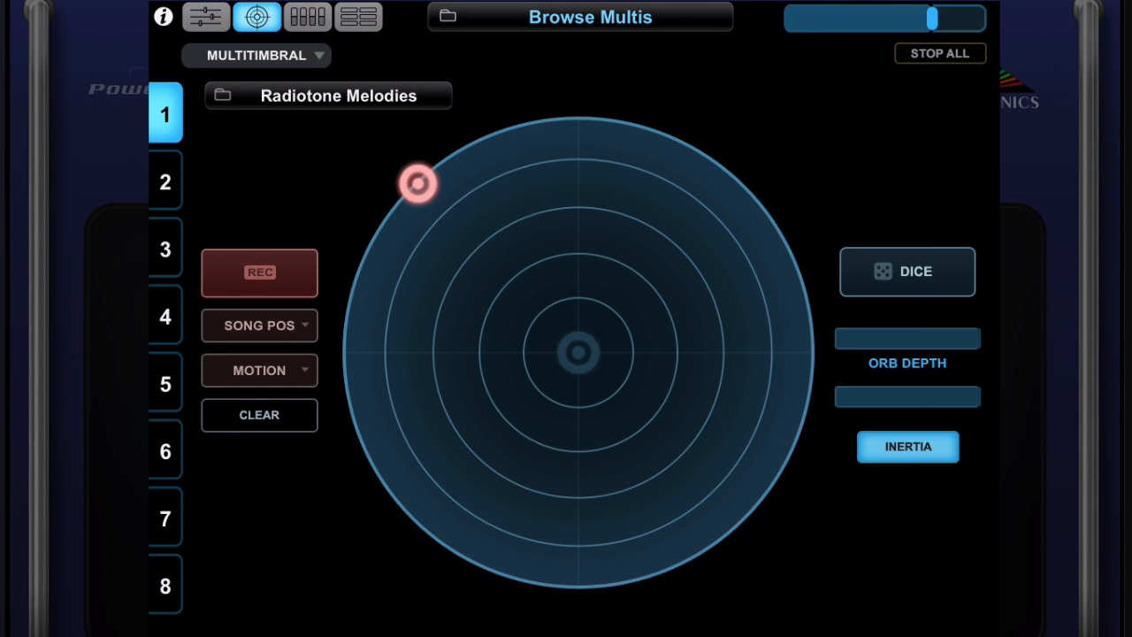
left_click(206, 17)
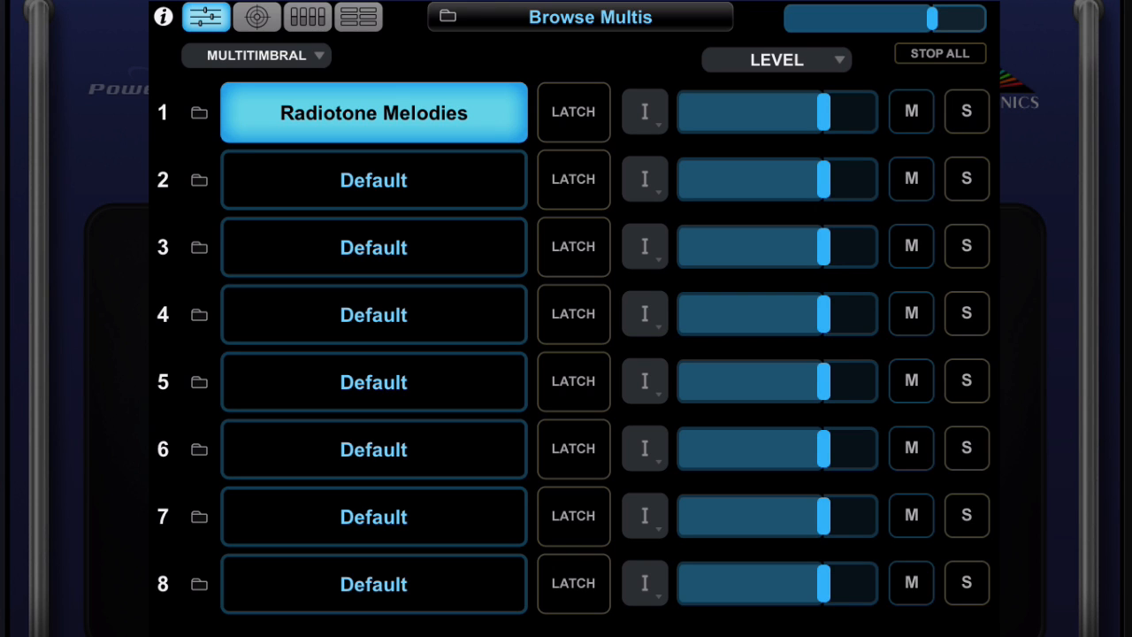
left_click(308, 17)
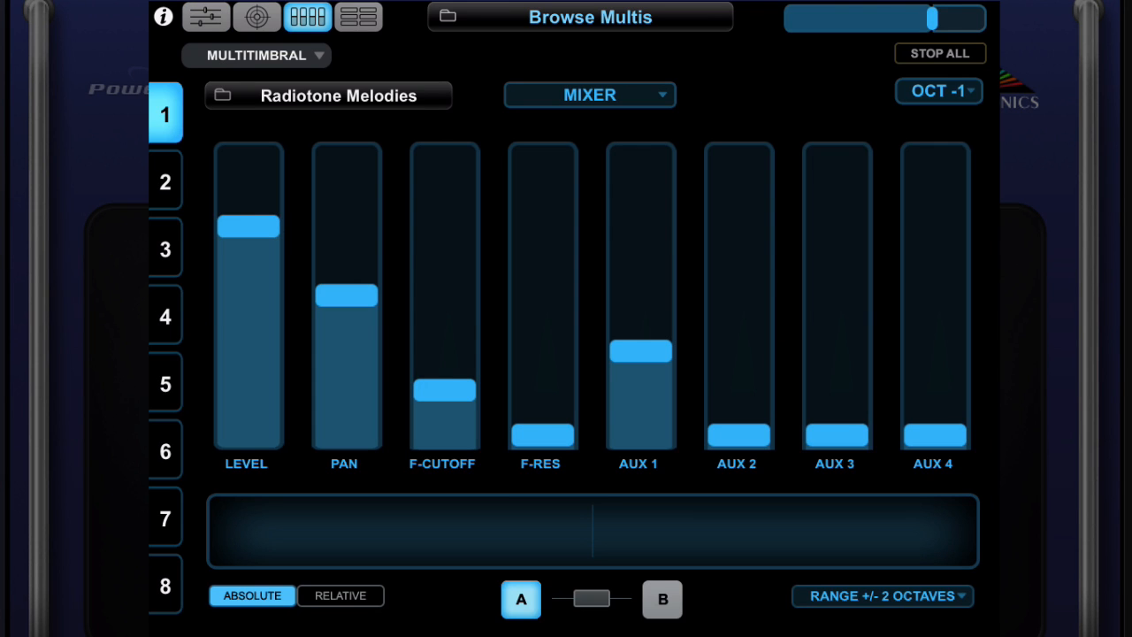
Switch the part controls to the Filters page, then return to the Orb view.
left_click(590, 95)
left_click(589, 177)
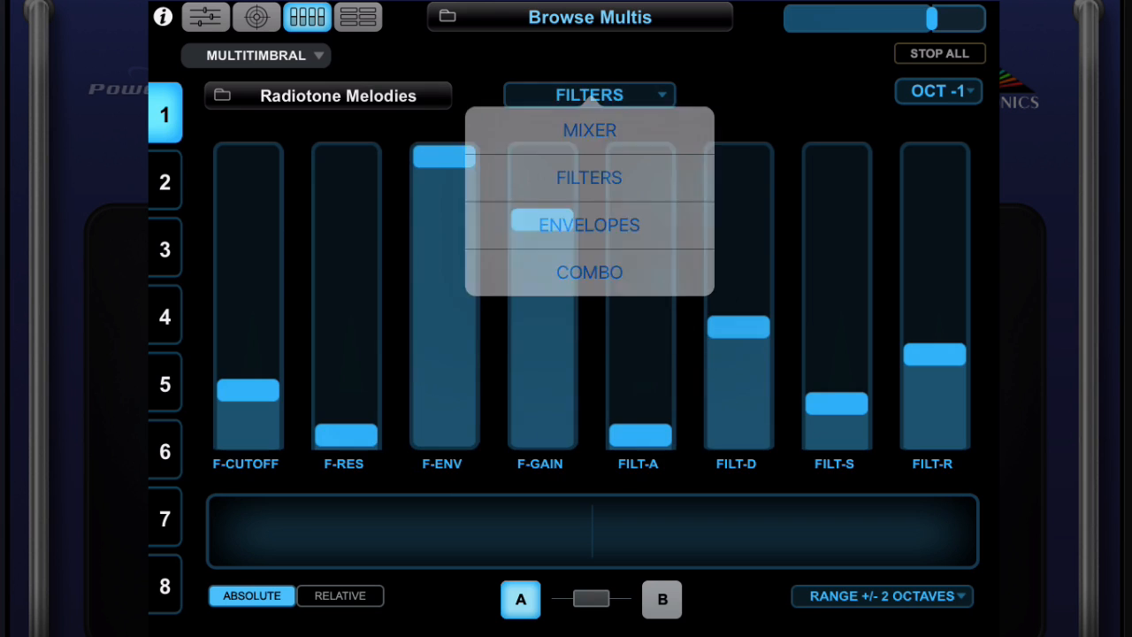
left_click(256, 17)
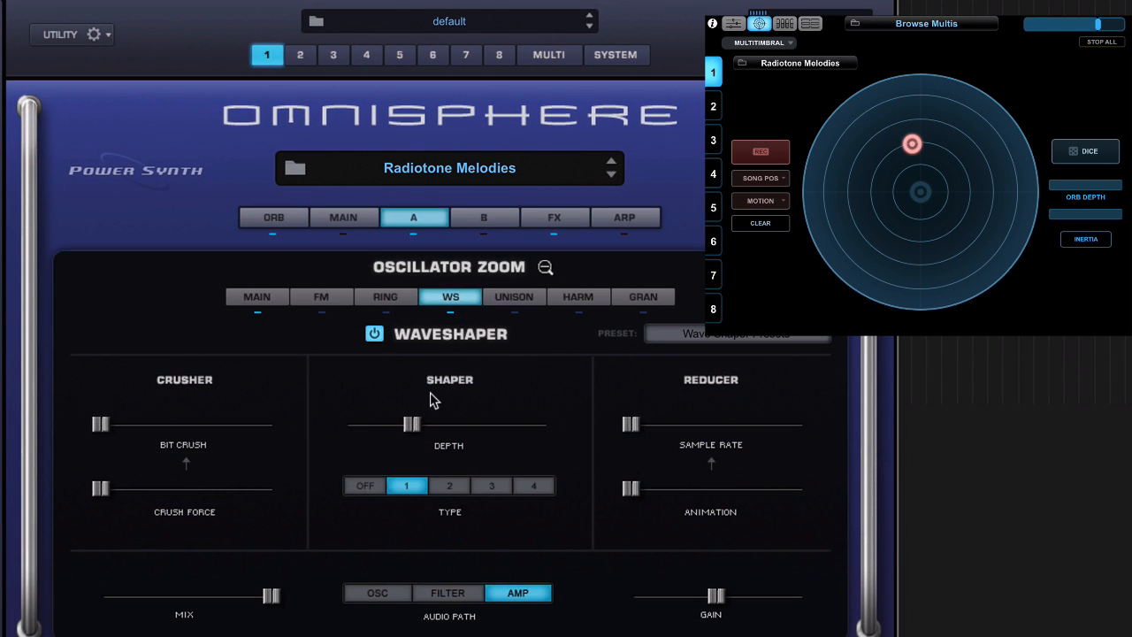
Inspect the FX rack pages and the Layer A oscillator waveshaper page.
left_click(555, 222)
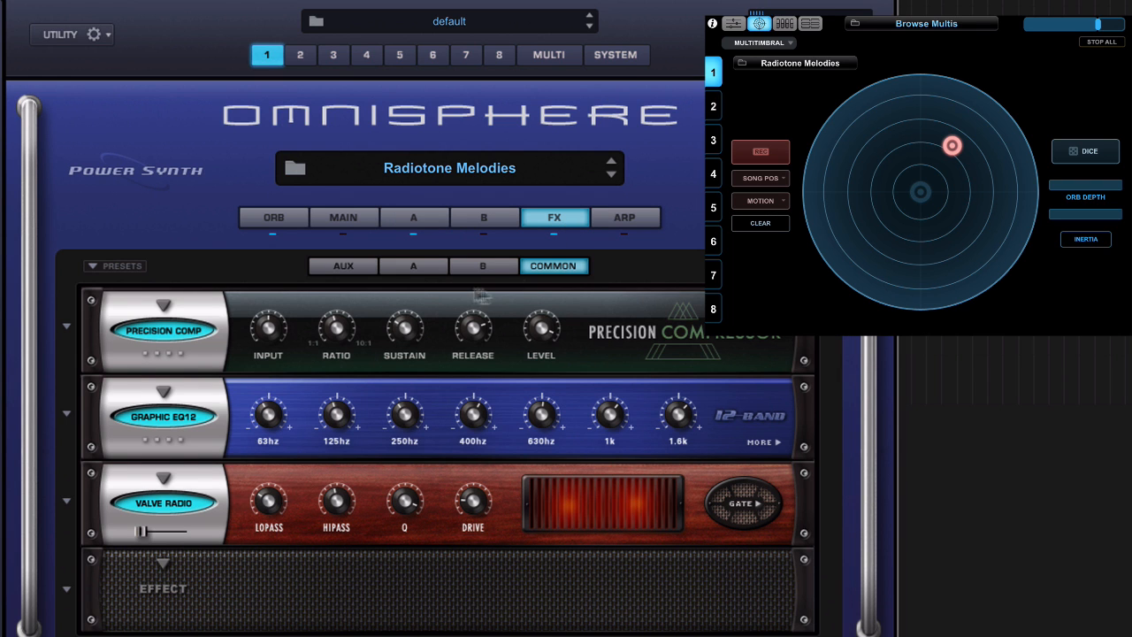
left_click(413, 270)
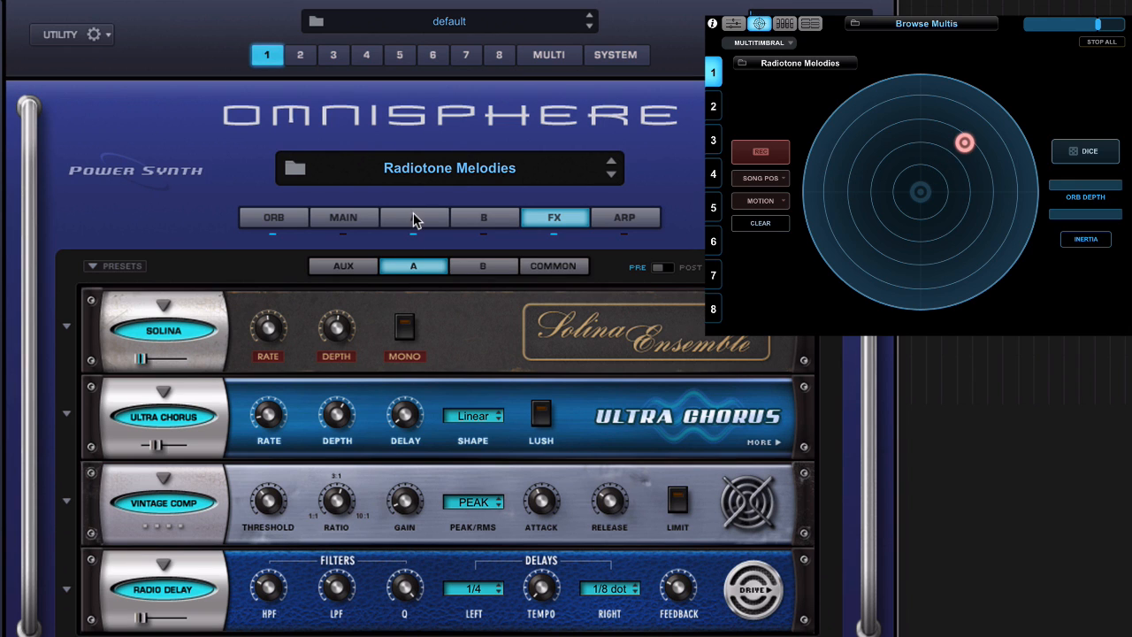
left_click(414, 218)
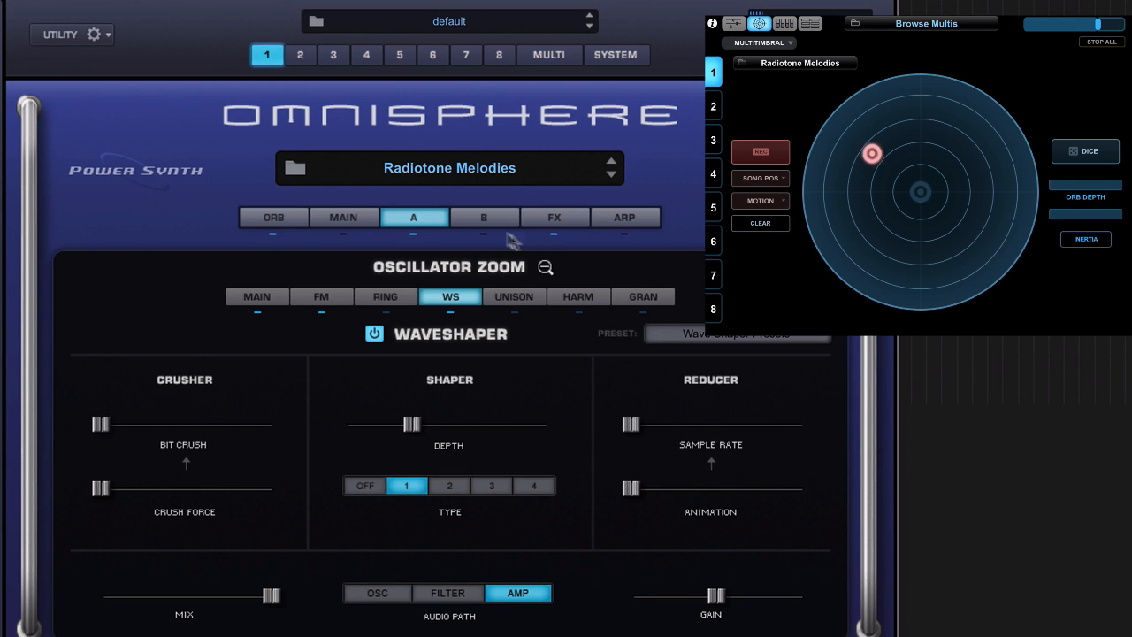
left_click(544, 268)
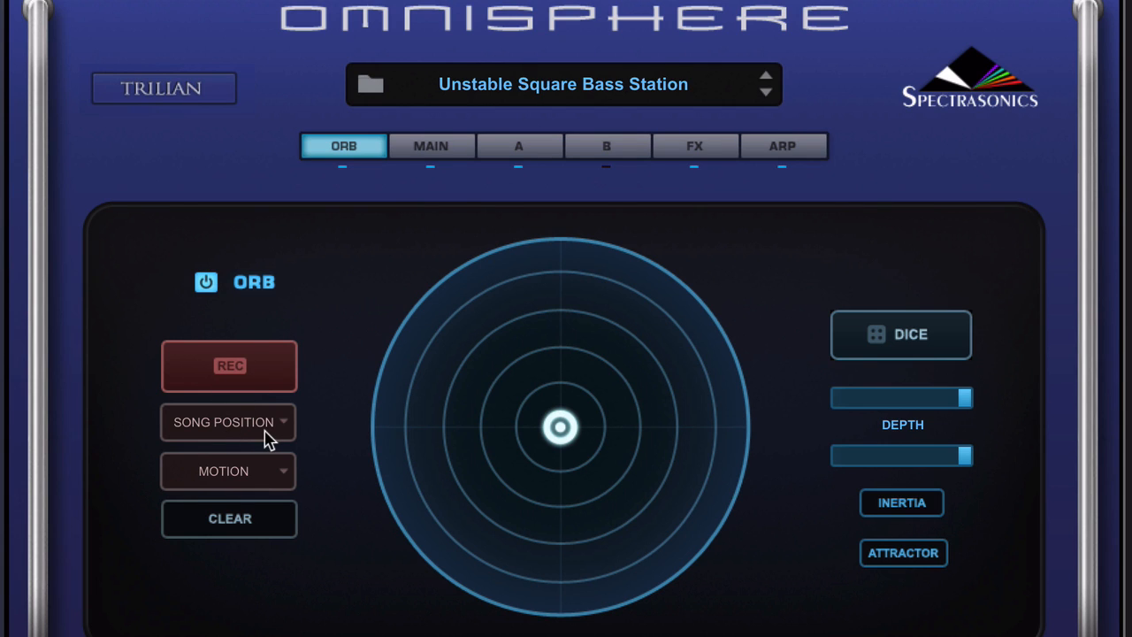
Set the Orb recording trigger mode to Legato.
left_click(233, 422)
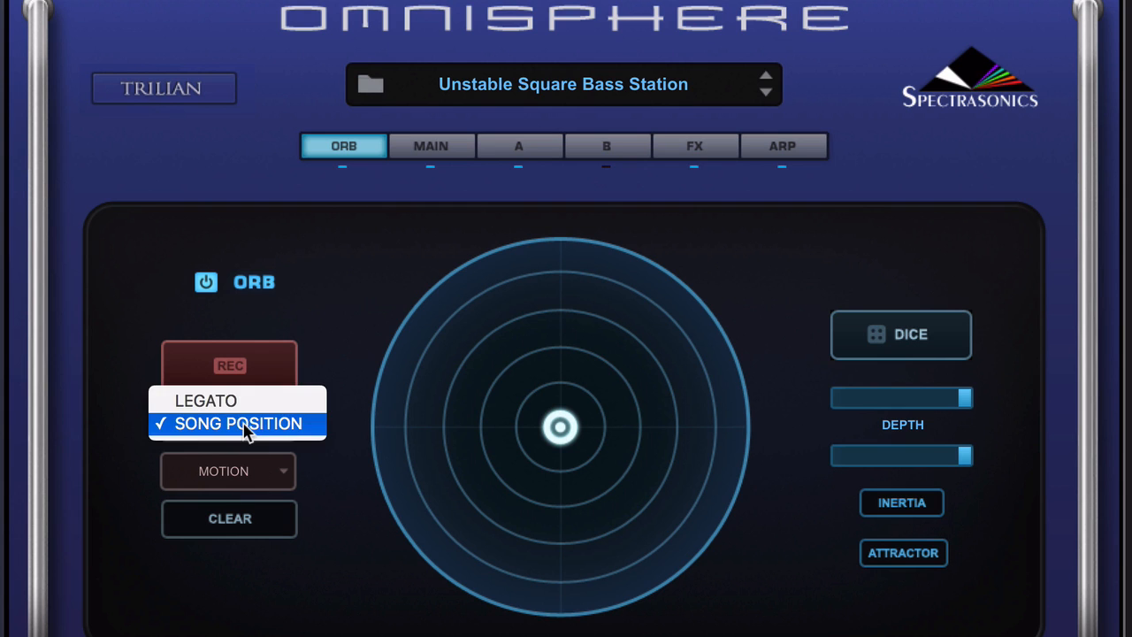
left_click(235, 397)
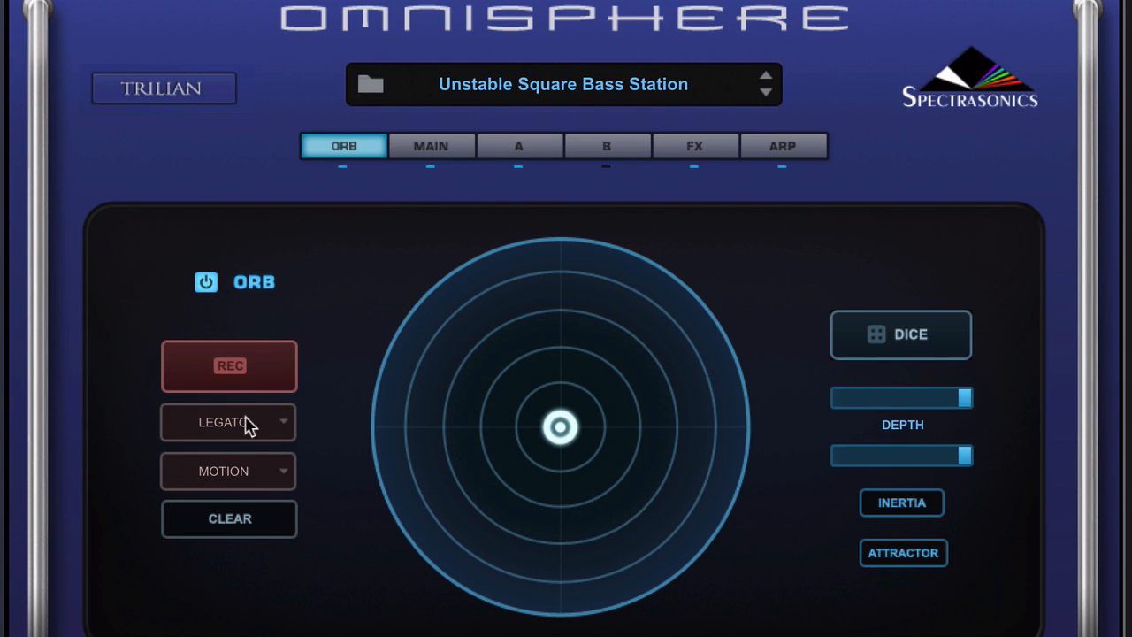
left_click(250, 424)
left_click(223, 424)
Arm Orb recording and move the Orb to record a motion.
left_click(254, 363)
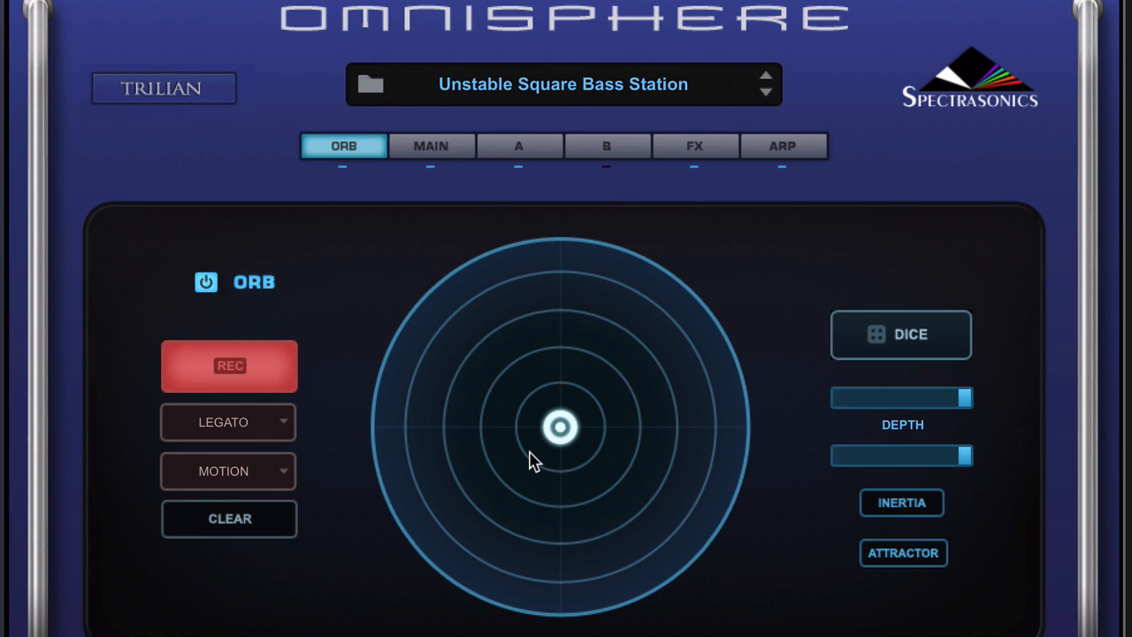
mouse_move(578, 412)
left_mouse_down()
mouse_move(612, 410)
mouse_move(642, 384)
mouse_move(575, 383)
left_mouse_up()
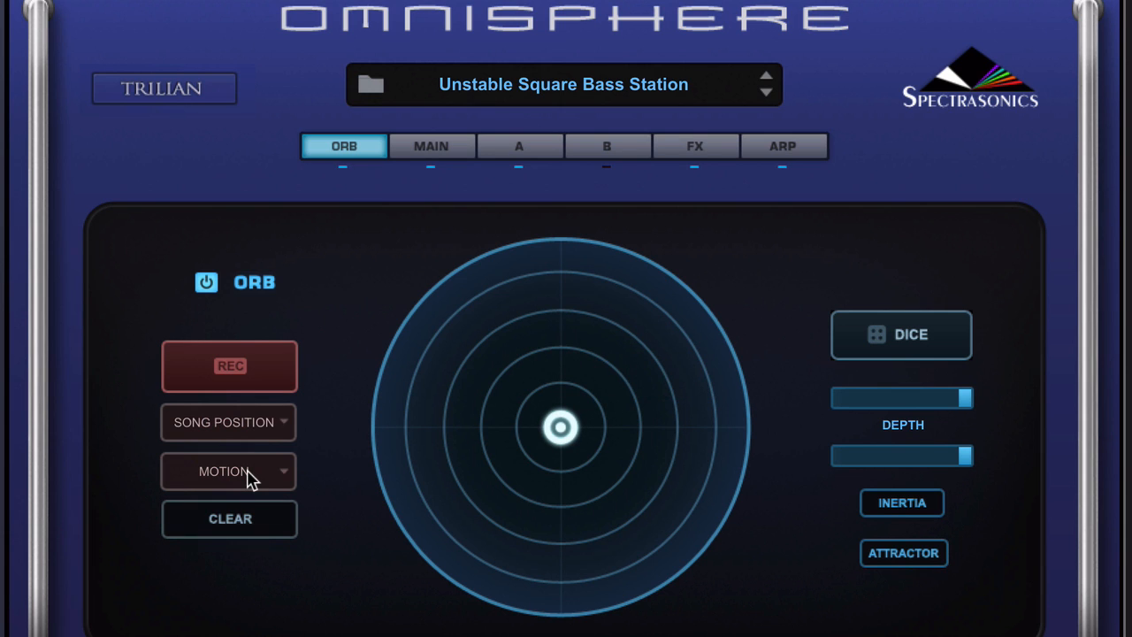
Set the Orb motion length to 1 BAR, arm recording and move the Orb.
left_click(249, 475)
left_click(252, 496)
left_click(234, 361)
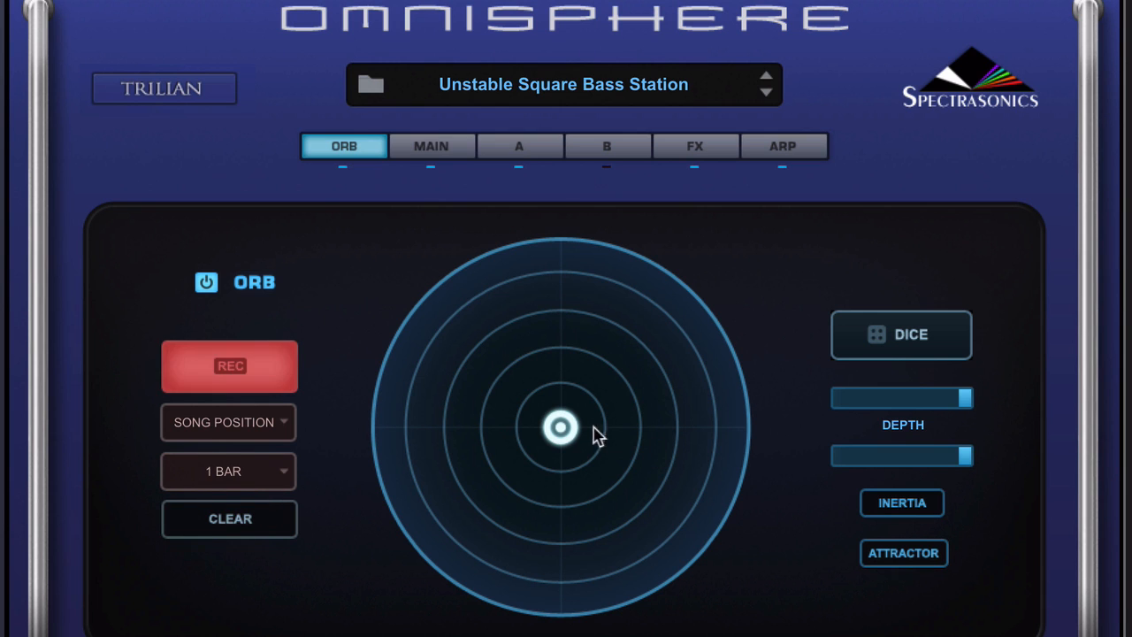
mouse_move(570, 425)
left_mouse_down()
mouse_move(631, 395)
mouse_move(601, 351)
mouse_move(541, 330)
mouse_move(433, 356)
mouse_move(475, 426)
mouse_move(552, 434)
left_mouse_up()
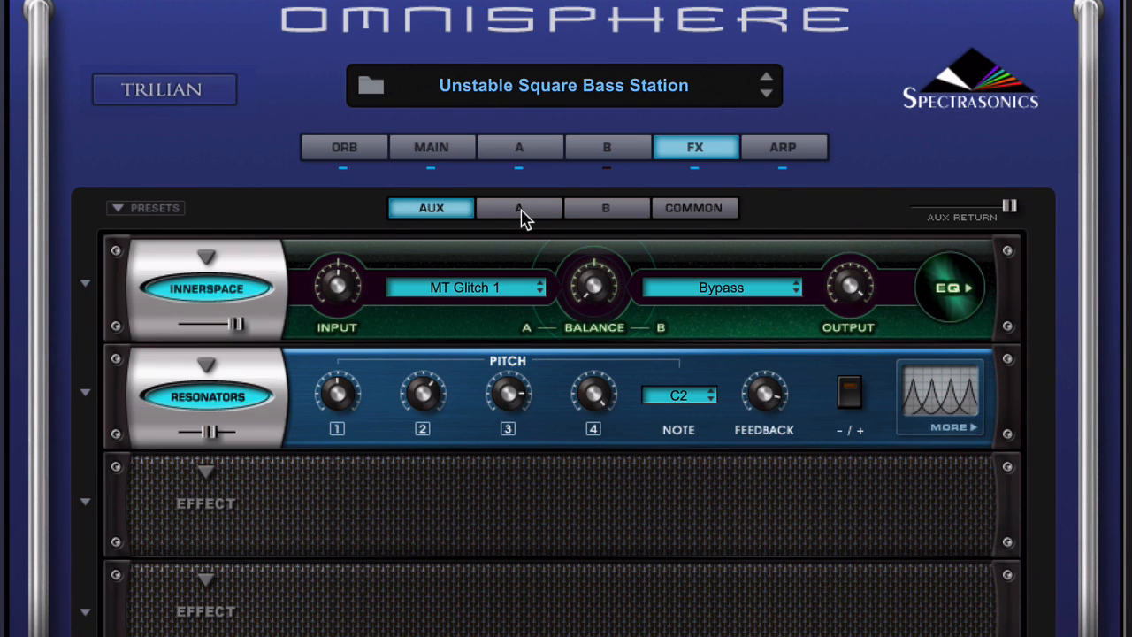
Open Layer A's FX page and modulate its aux send level with the Orb.
left_click(520, 210)
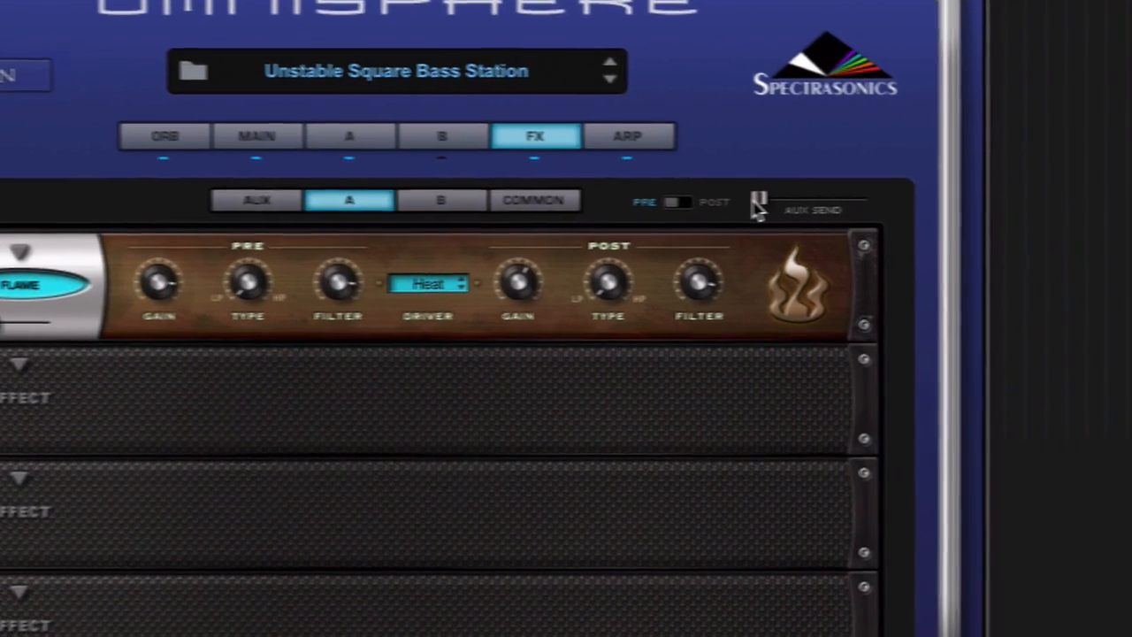
right_click(900, 216)
mouse_move(625, 145)
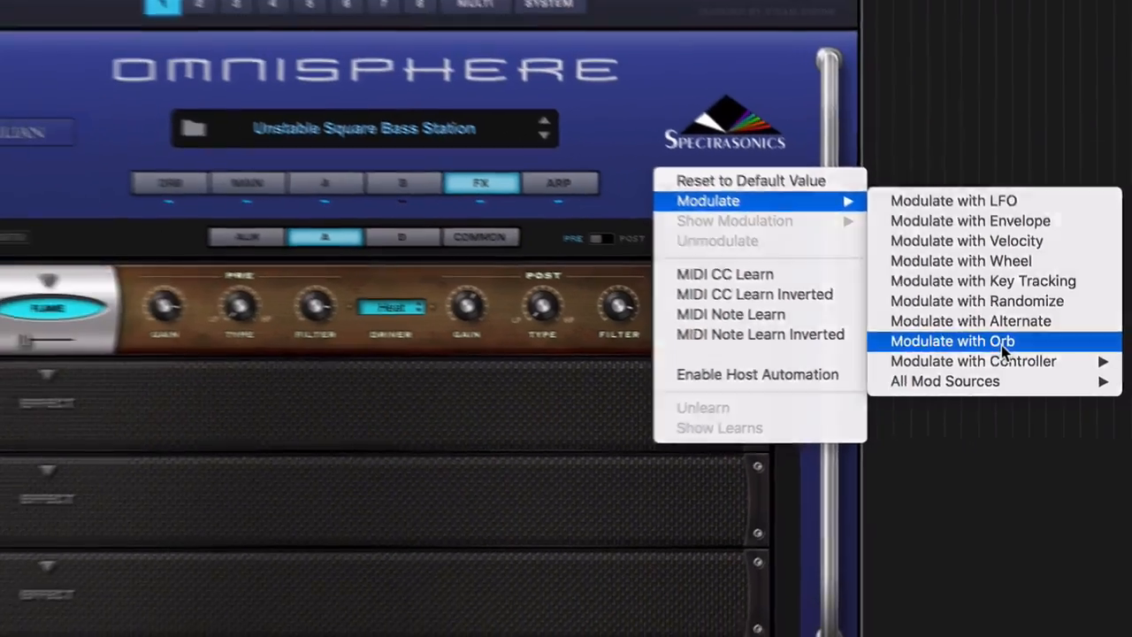
left_click(974, 324)
Return to the aux effects and route the Orb to two of the Resonators' pitch knobs, including Pitch 4.
left_click(453, 260)
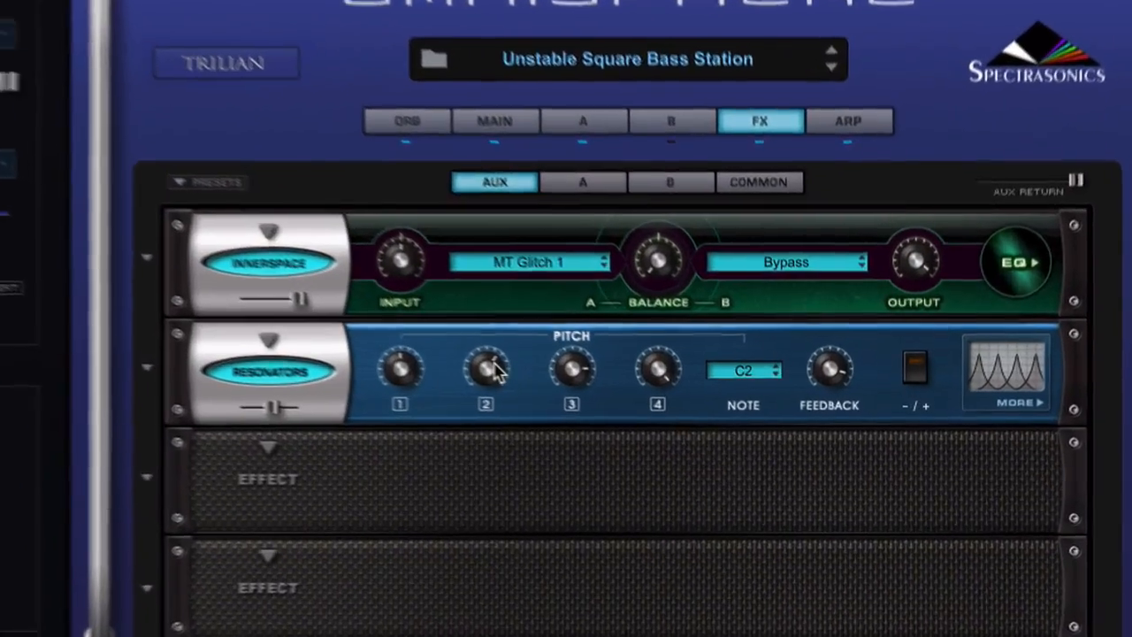
right_click(453, 400)
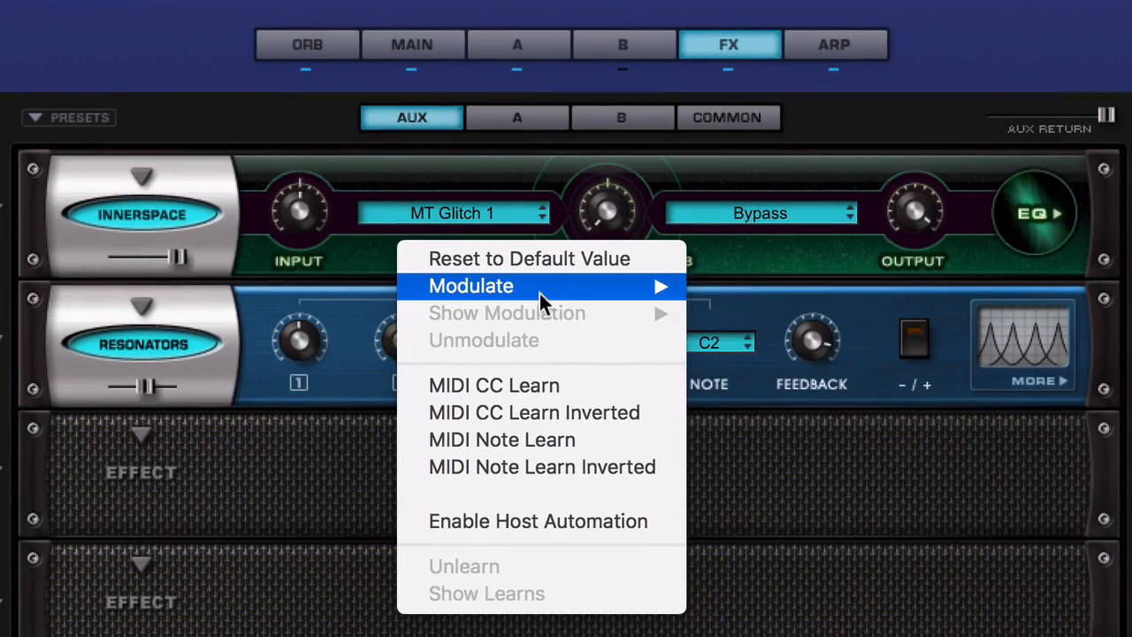
mouse_move(541, 292)
left_click(838, 481)
right_click(619, 343)
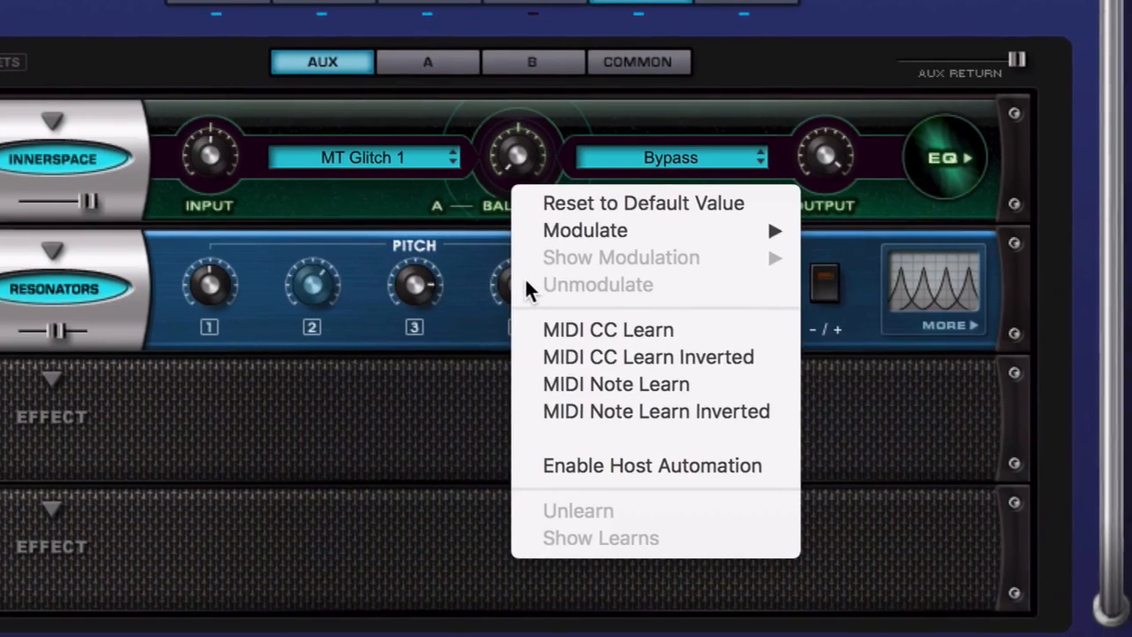
mouse_move(675, 285)
left_click(899, 413)
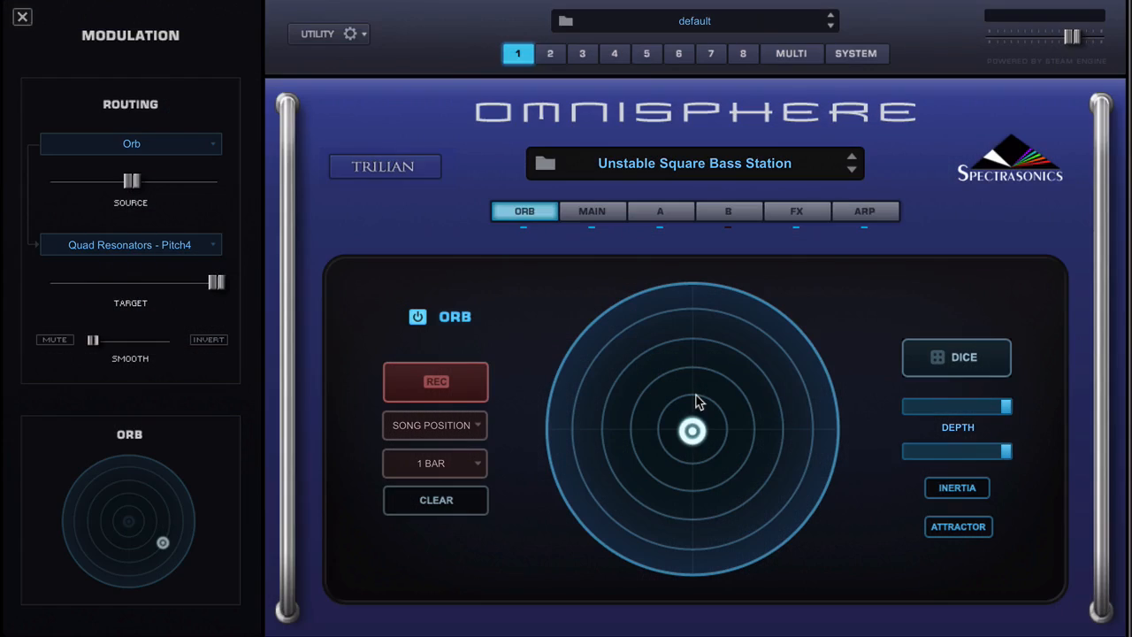
Set the Orb-to-Pitch4 routing's source to 0.782 and target to +18 semitones, moving the Orb to audition it.
left_click_drag(713, 423, 743, 410)
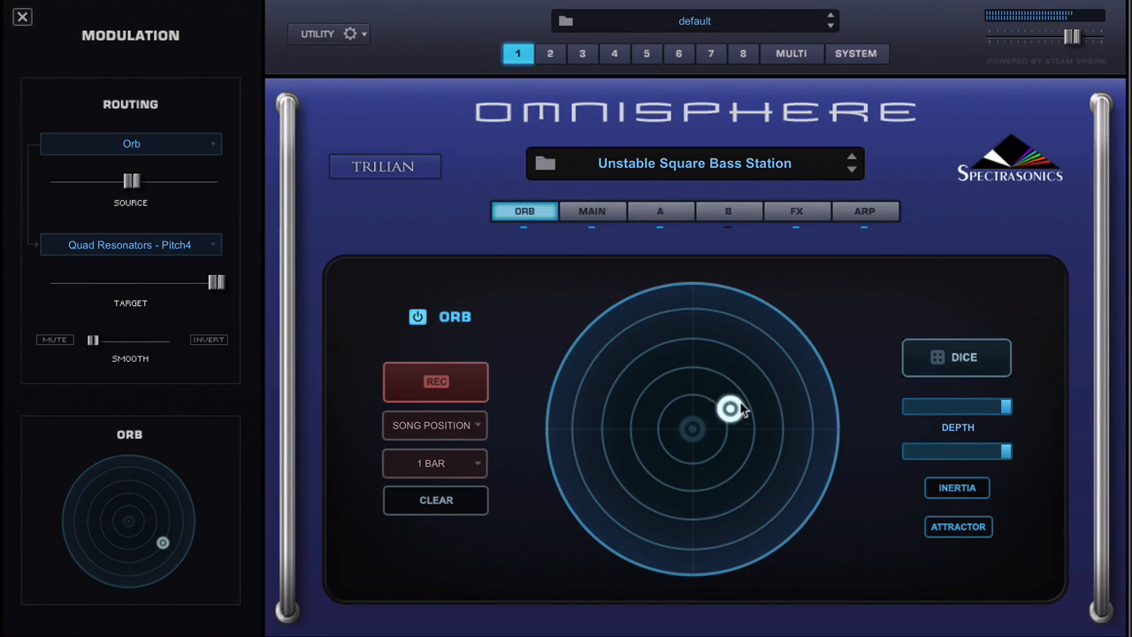
mouse_move(132, 182)
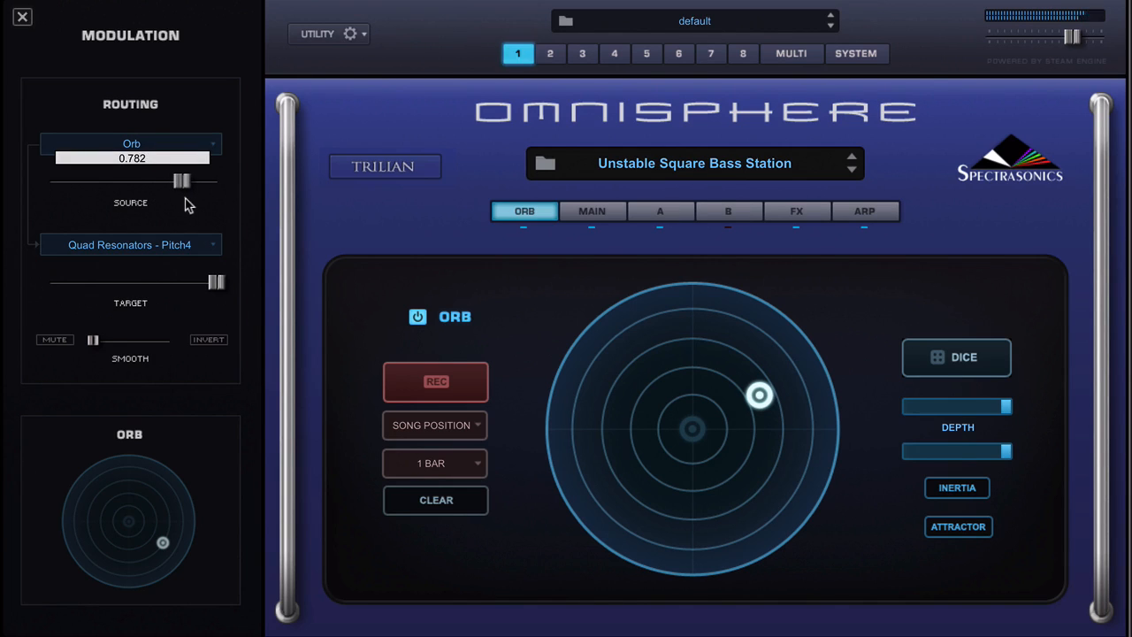
left_click_drag(220, 282, 177, 282)
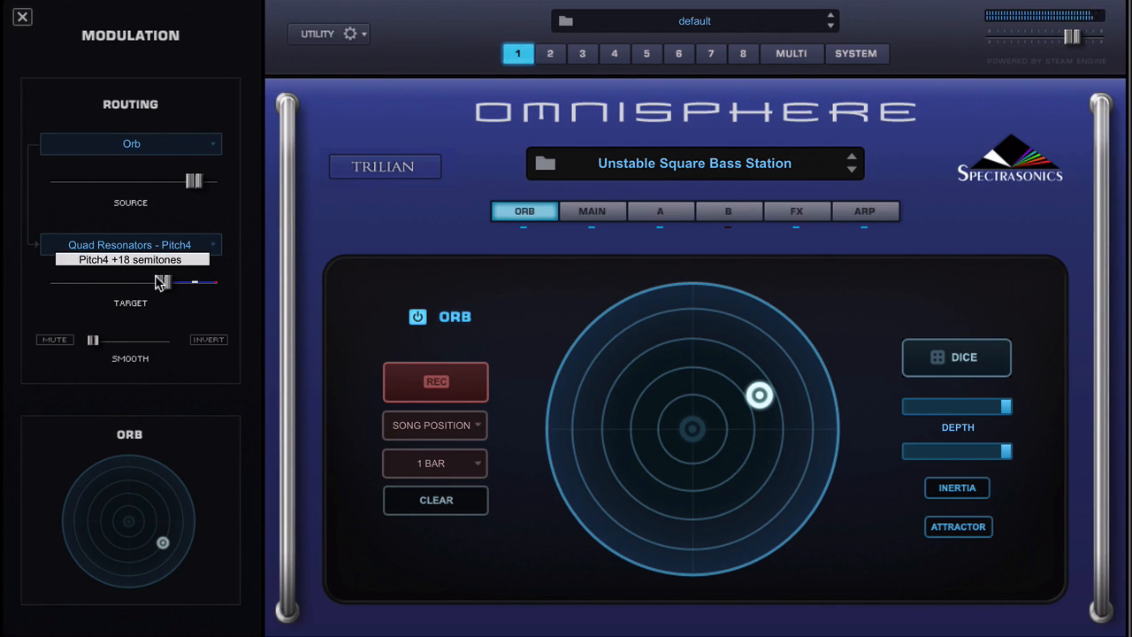
left_click_drag(768, 386, 845, 617)
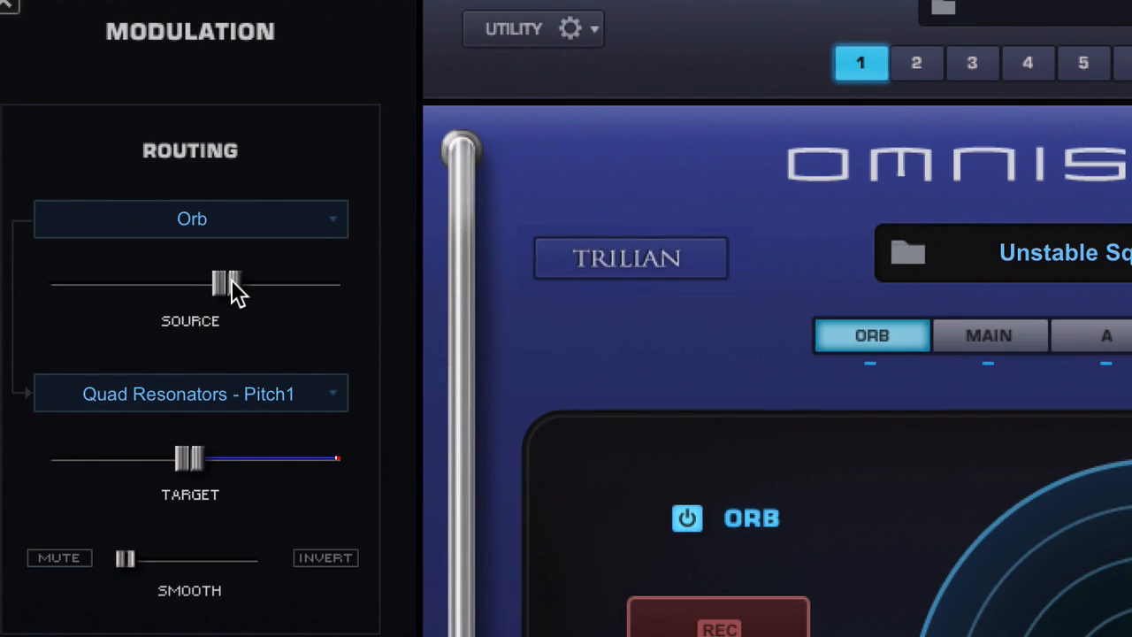
Adjust the Orb-to-Pitch1 routing's source and target amounts, enable Invert, and move the Orb to audition.
mouse_move(231, 280)
left_mouse_down()
mouse_move(151, 282)
mouse_move(245, 289)
mouse_move(217, 286)
left_mouse_up()
left_click_drag(196, 472, 207, 449)
left_click(325, 557)
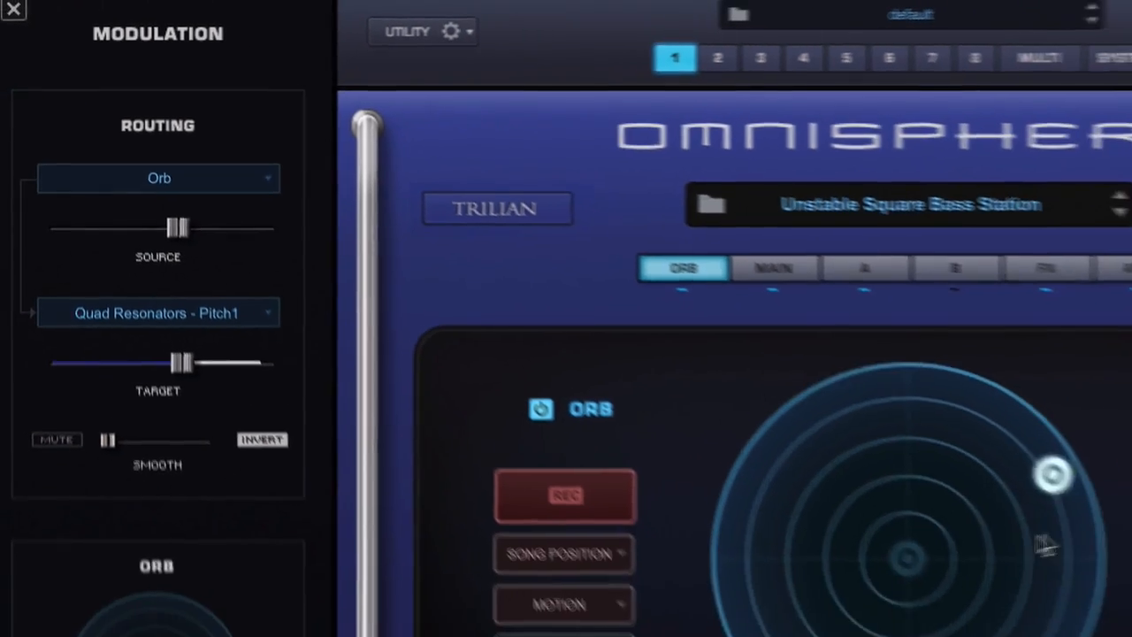
left_click_drag(1051, 478, 733, 326)
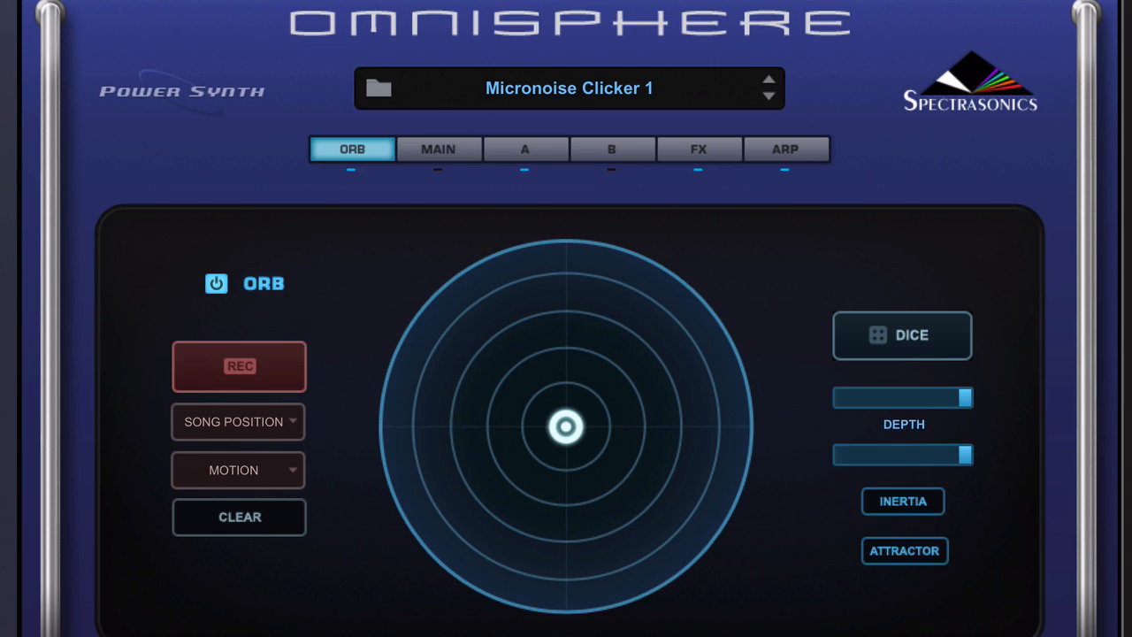
Assign MIDI CC Learn to the Orb's radius, then switch to angle and MIDI CC Learn the angle too.
right_click(571, 430)
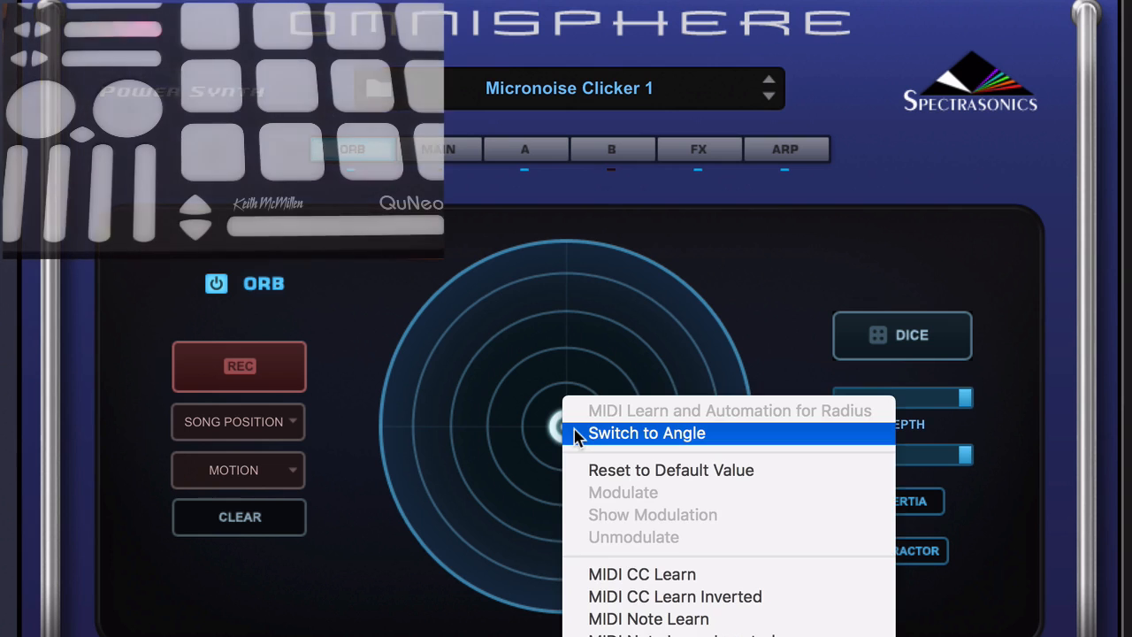
left_click(659, 577)
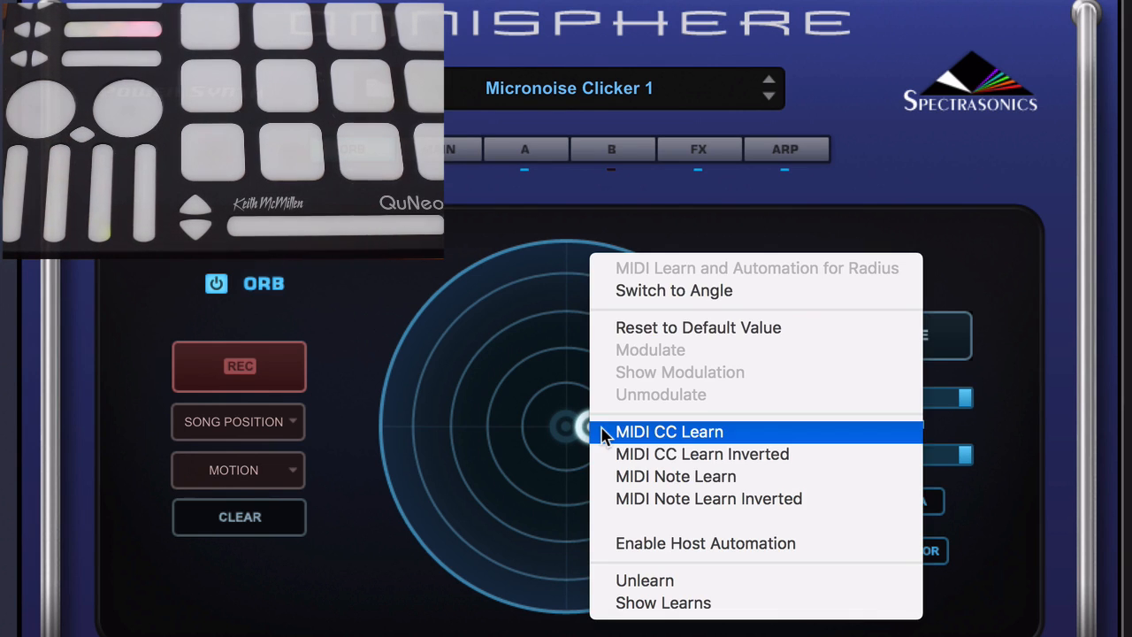
right_click(595, 430)
left_click(686, 292)
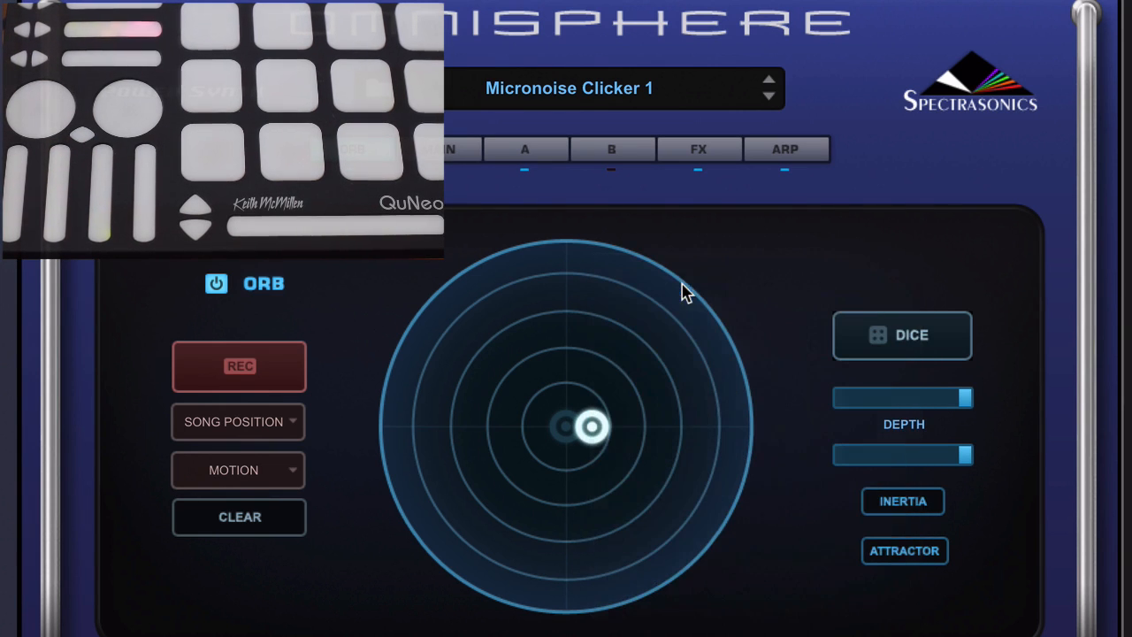
right_click(595, 430)
left_click(684, 573)
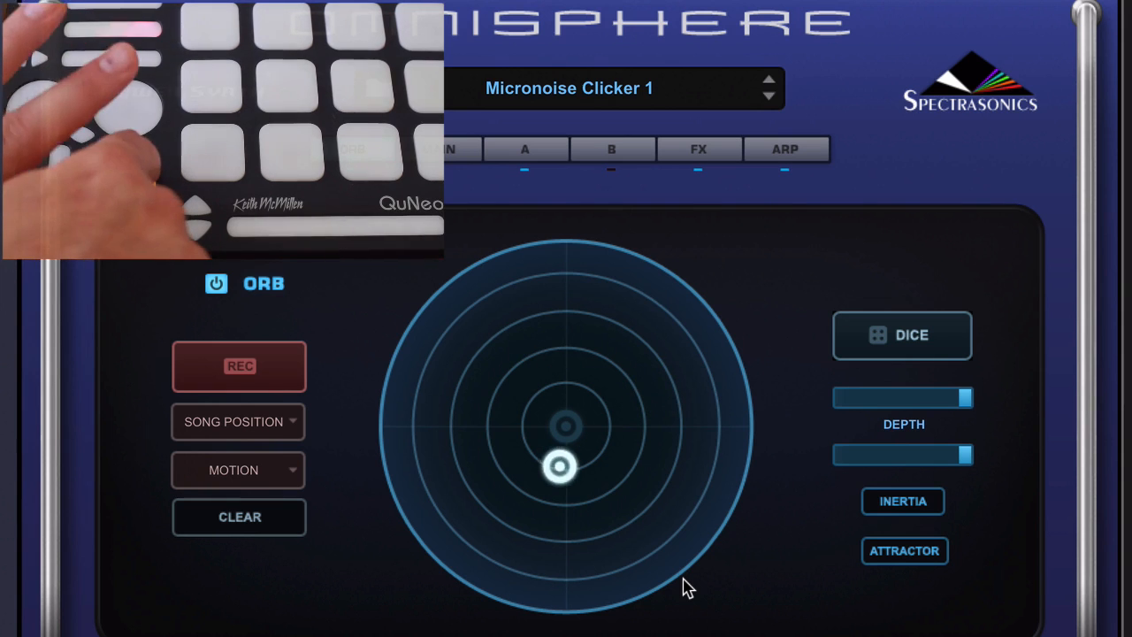
Enable host automation for the Orb's angle and move the Orb.
right_click(625, 403)
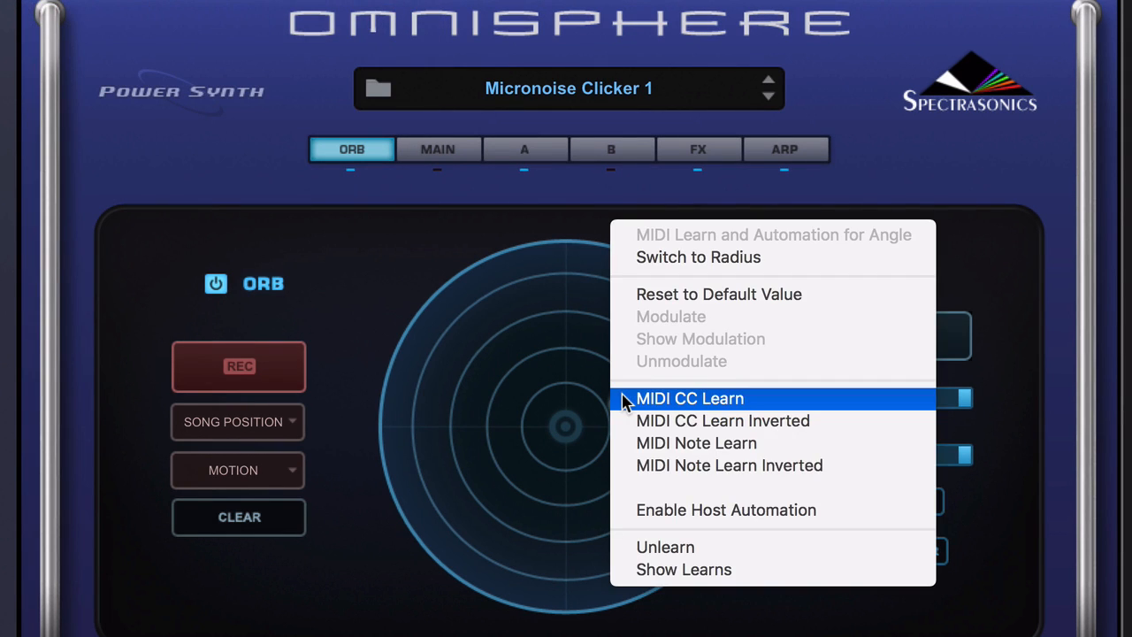
left_click(698, 507)
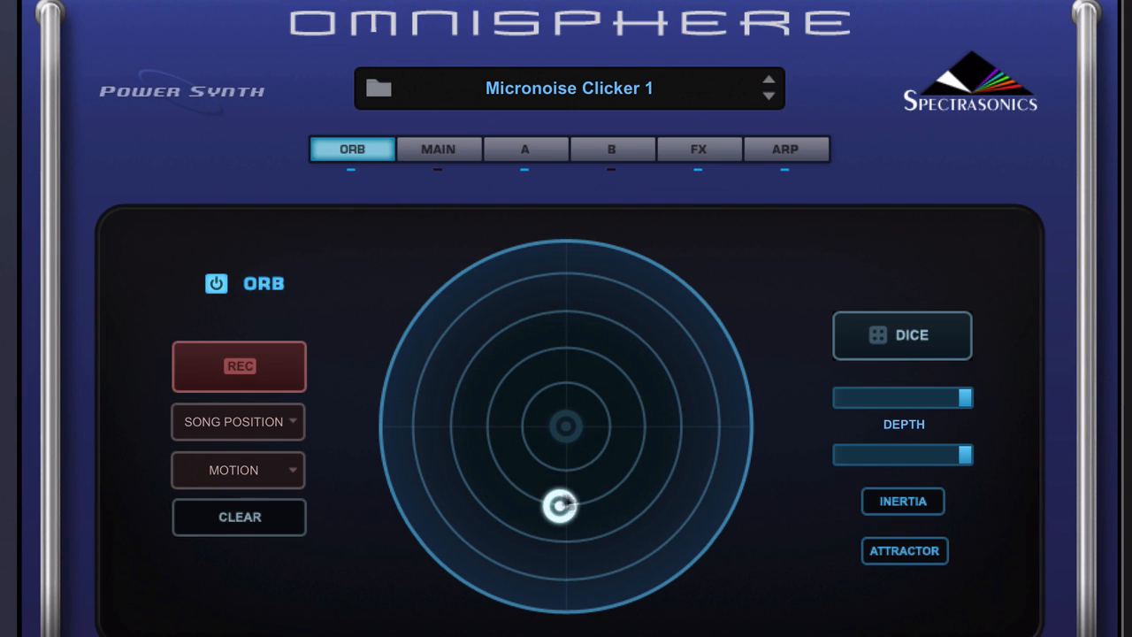
left_click_drag(571, 500, 451, 550)
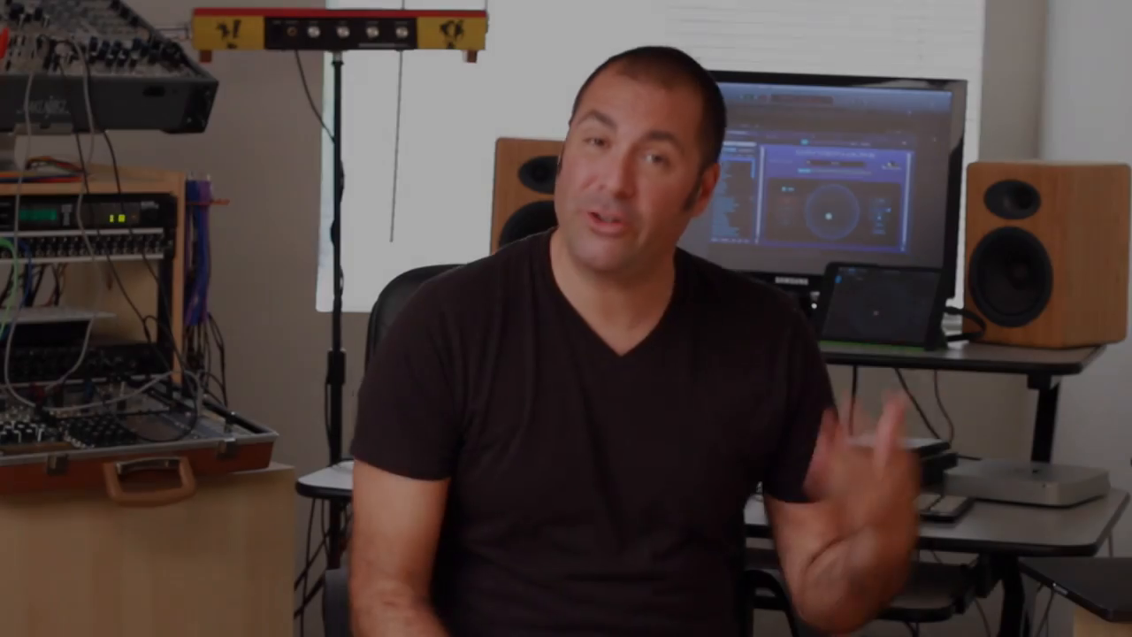